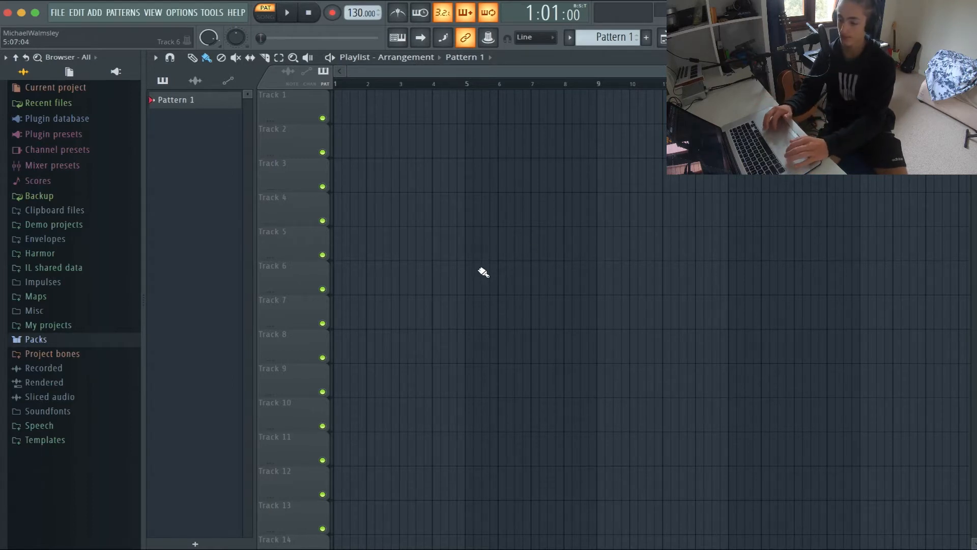
Load the Attack Kick 17 sample from the Drums (ModeAudio) Kicks pack into the channel rack
click(95, 339)
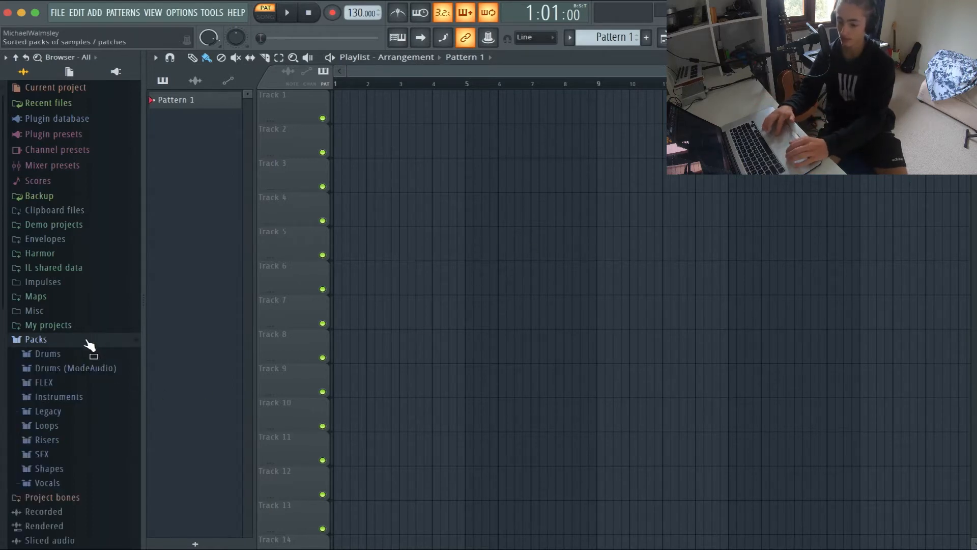
click(67, 370)
scroll(87, 407, down, 3)
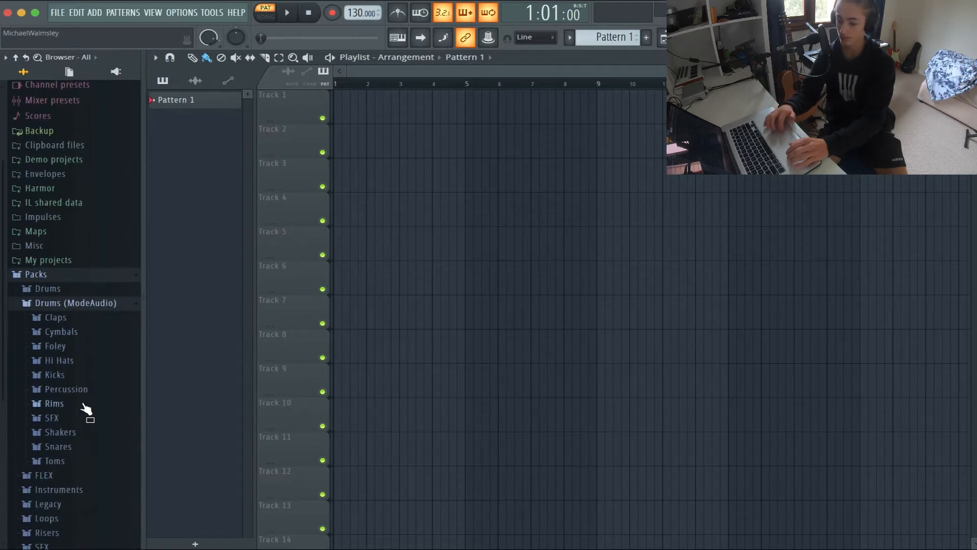
click(85, 377)
scroll(76, 372, down, 5)
scroll(80, 342, down, 2)
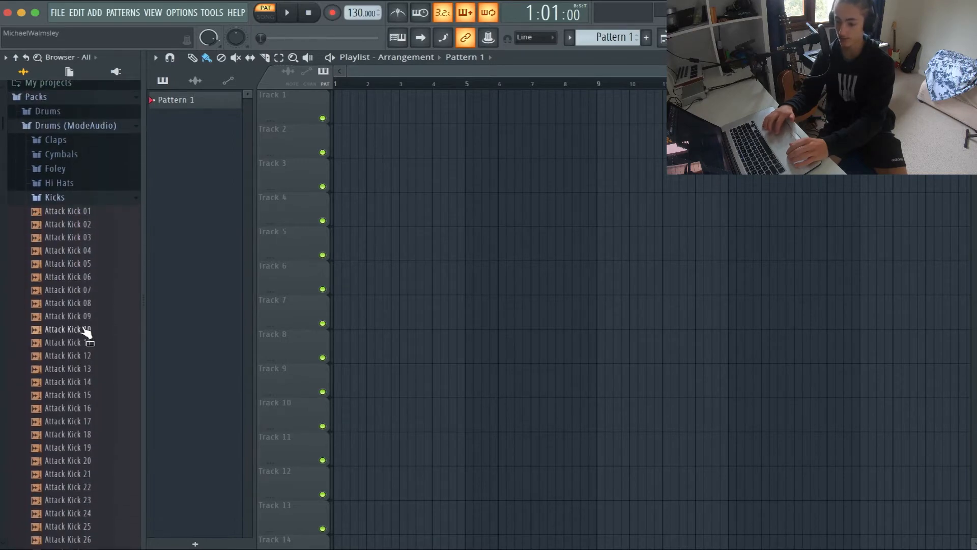
click(121, 421)
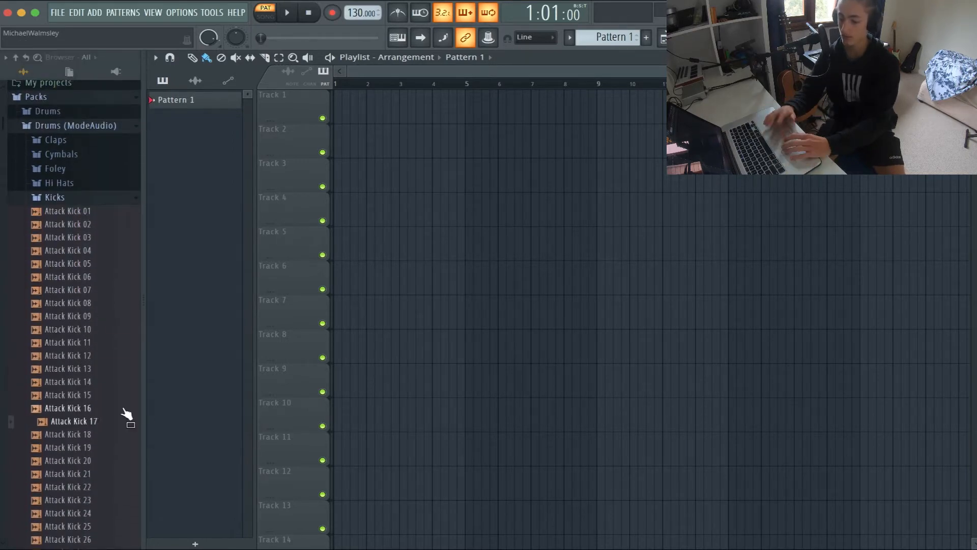
drag(124, 415, 544, 124)
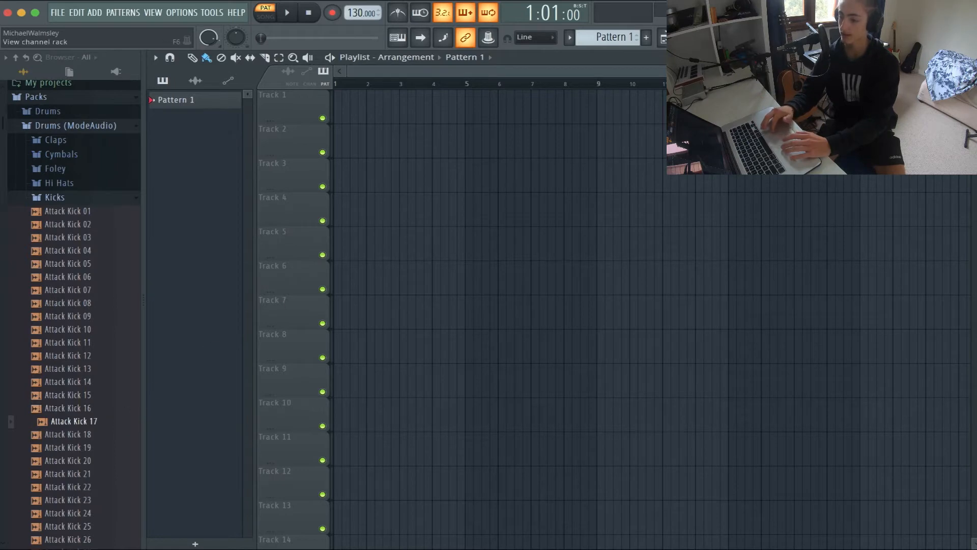
key(F6)
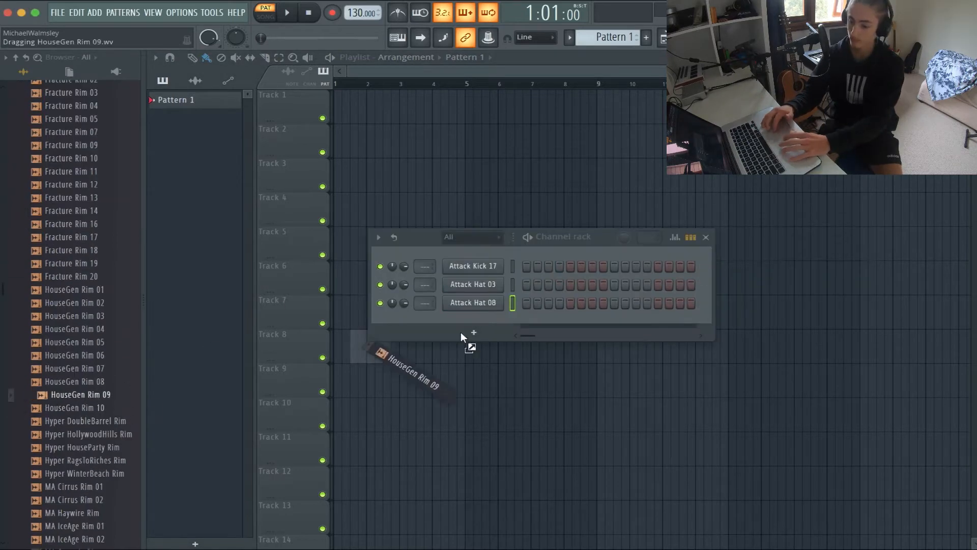
Add the HouseGen Rim 09, HouseGen Rim 10, FPC Rim and Linn Rim samples as new channels in the channel rack
drag(461, 332, 458, 351)
drag(64, 213, 473, 359)
scroll(38, 376, down, 9)
drag(65, 485, 453, 387)
scroll(104, 263, up, 15)
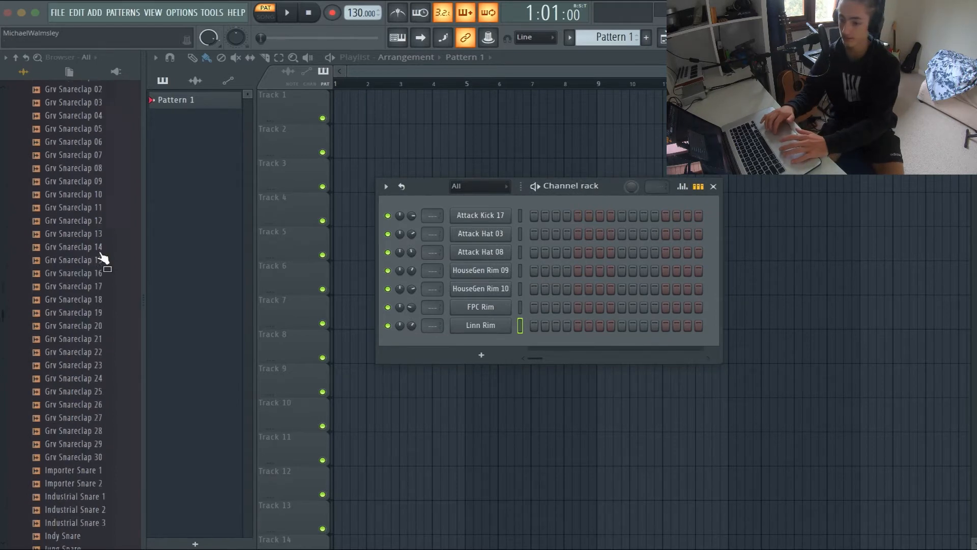
Collapse the open Snares, Drums and Packs folders in the sample browser
click(80, 235)
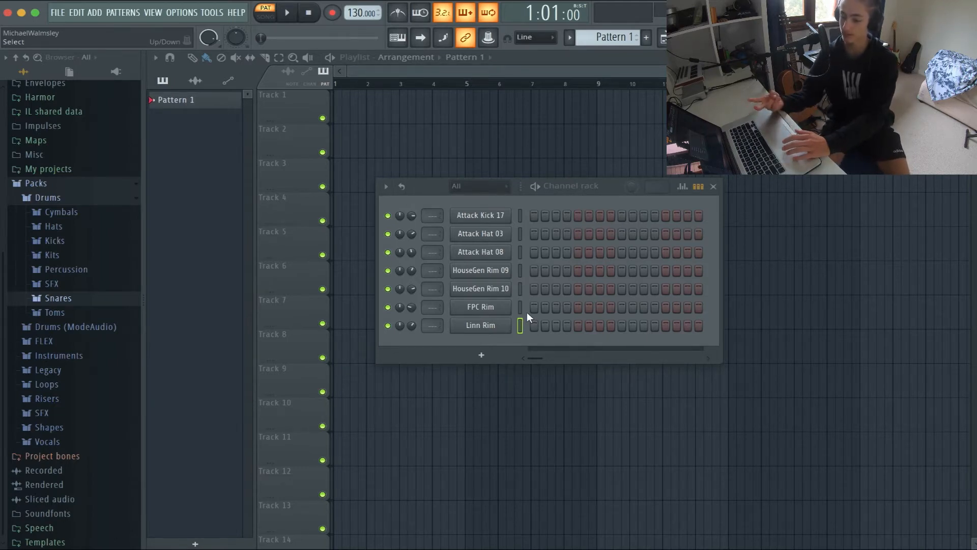
click(48, 197)
click(75, 340)
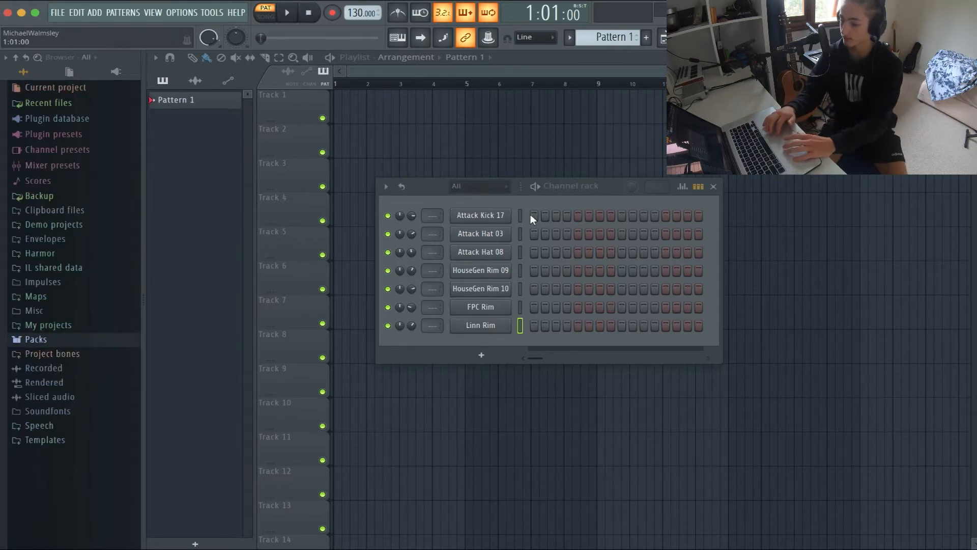
Extend the step sequencer to 32 steps and place all four rim sounds on steps 5, 13, 21 and 29
drag(715, 204, 899, 205)
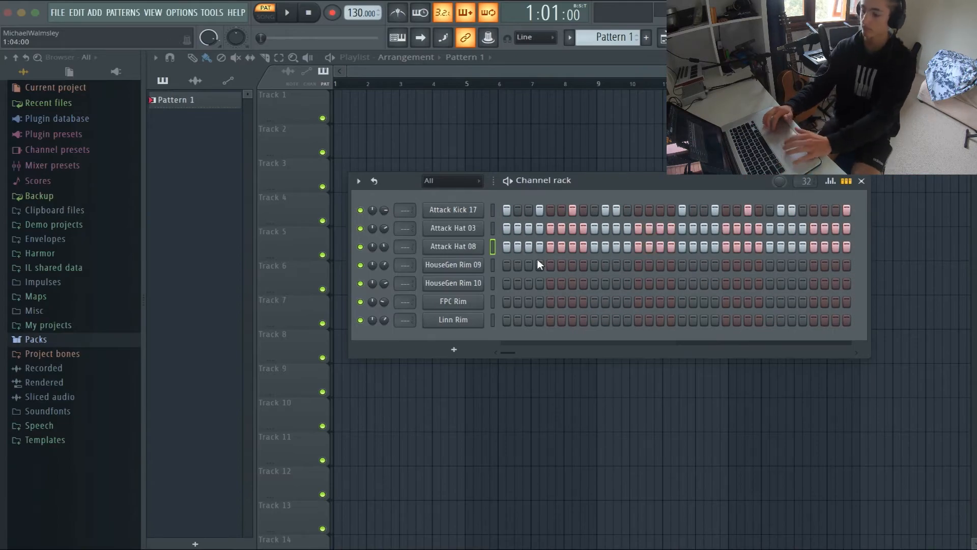
drag(639, 265, 640, 319)
click(640, 321)
drag(726, 265, 727, 320)
drag(814, 265, 814, 321)
Lower the velocity of every second Attack Hat 03 hit in the graph editor
click(831, 182)
click(493, 228)
click(518, 291)
click(539, 290)
click(561, 290)
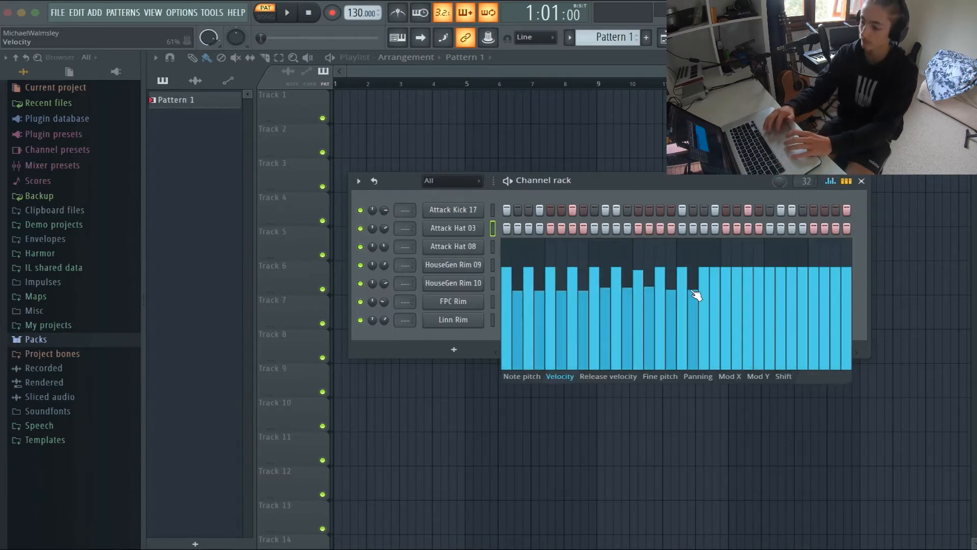
Lower the velocity of every second Attack Hat 08 hit and close the graph editor
click(493, 247)
click(518, 305)
click(539, 305)
click(562, 304)
click(583, 304)
click(628, 304)
click(737, 306)
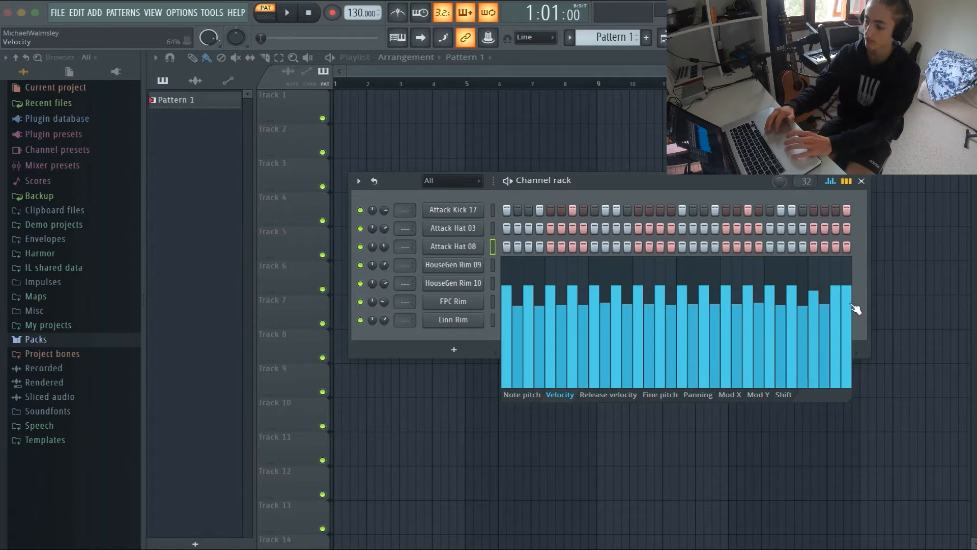
click(830, 182)
mouse_move(615, 182)
mouse_down()
mouse_move(643, 194)
mouse_move(642, 180)
mouse_move(618, 169)
mouse_up()
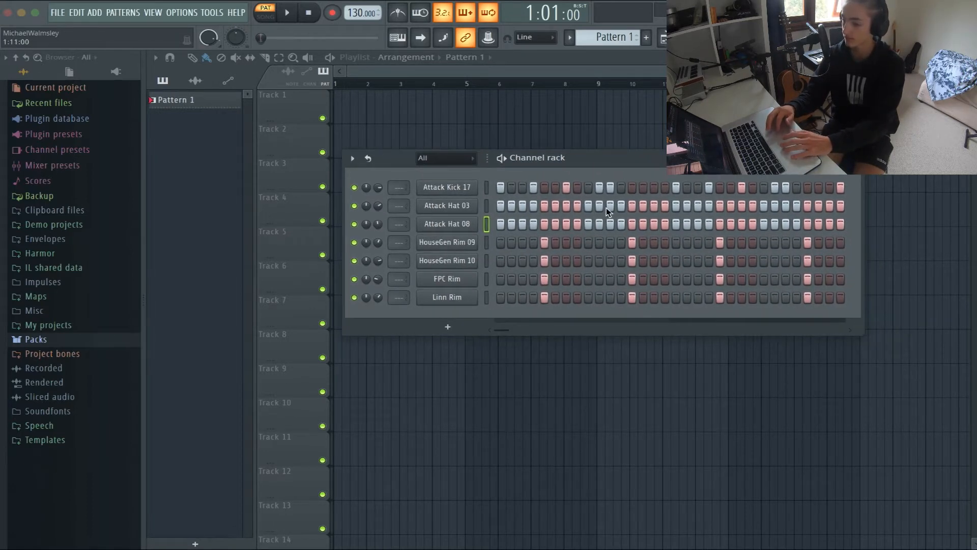
Review the velocity graphs of Attack Hat 03 and Attack Hat 08
click(828, 167)
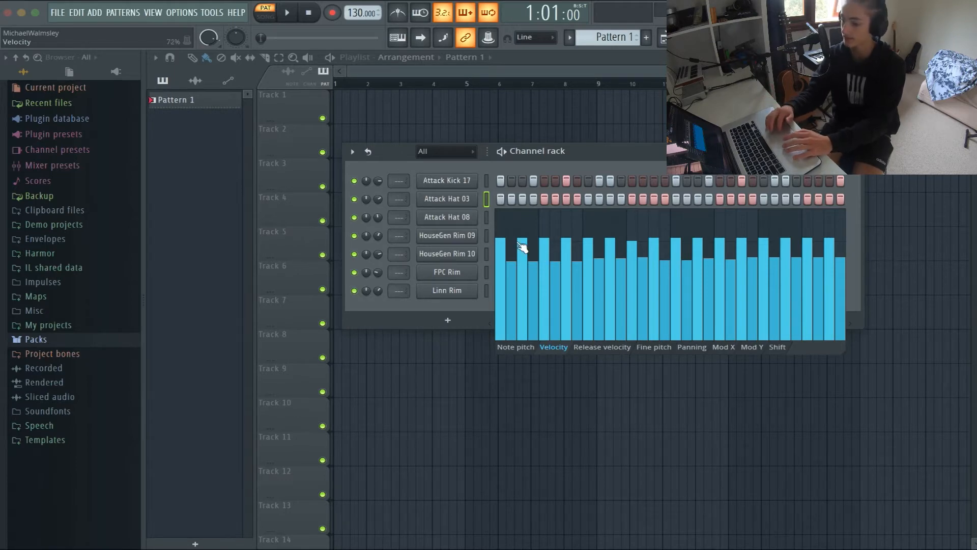
key(Down)
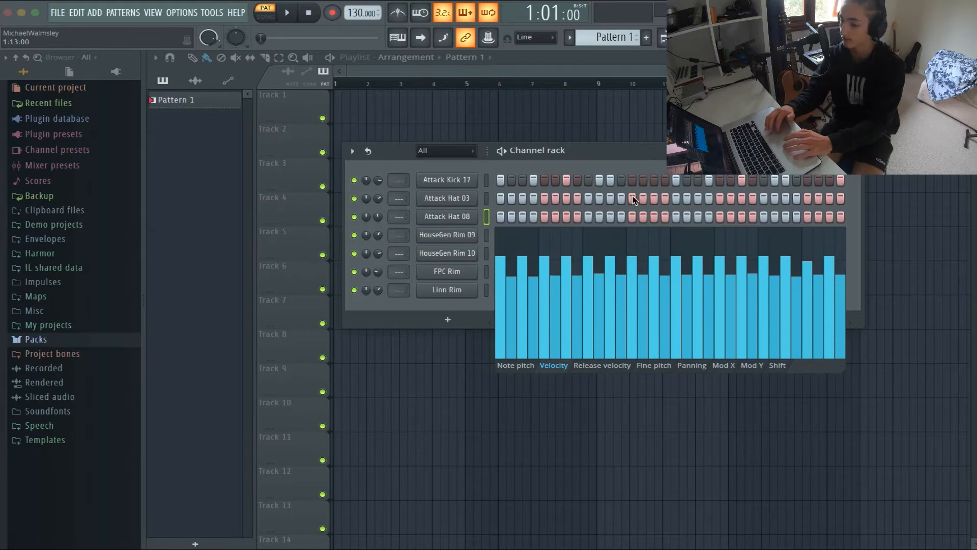
Move the channel rack clear of the playlist's start and place Pattern 1 at bar 1 of Track 1
drag(718, 159, 799, 173)
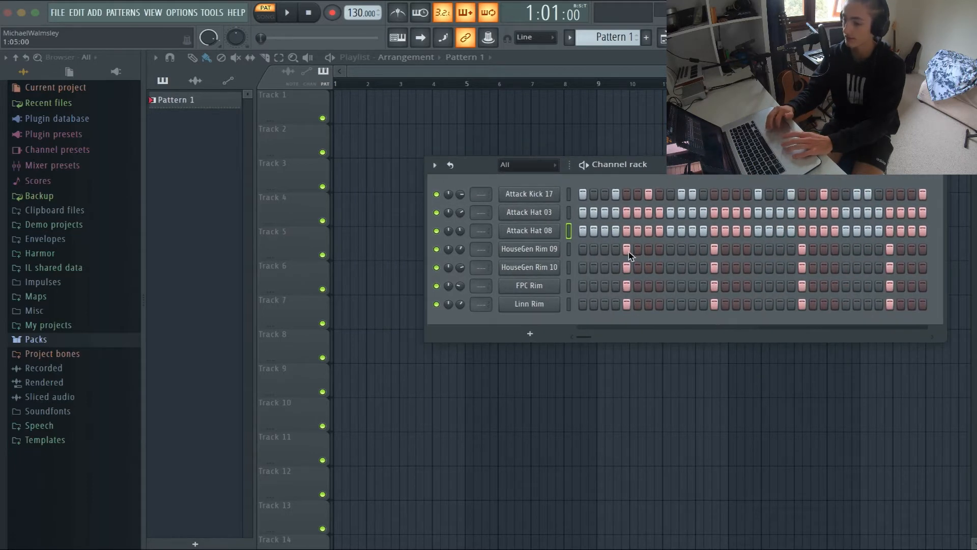
drag(227, 107, 337, 104)
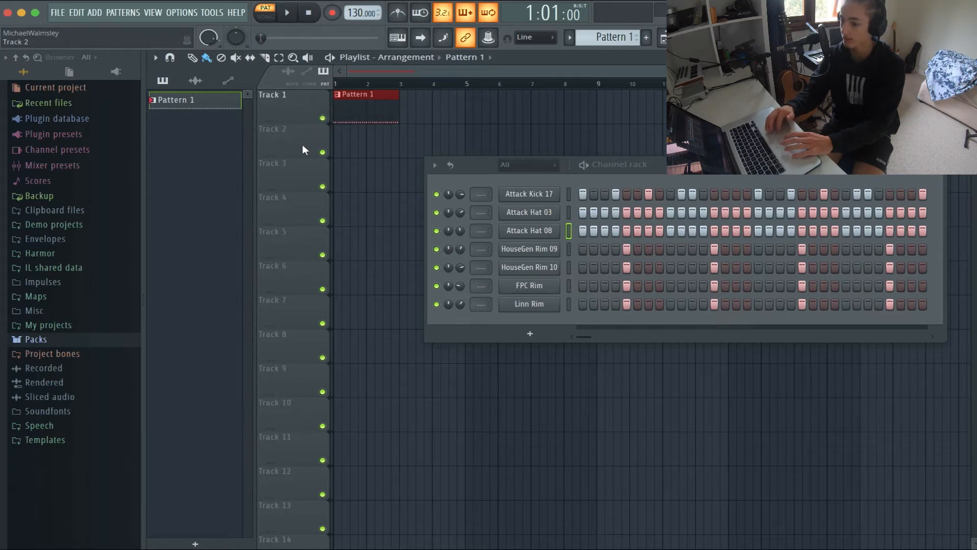
Rename Pattern 1 as Full drums and colour it midnight blue (#1A1A84)
right_click(204, 95)
click(250, 143)
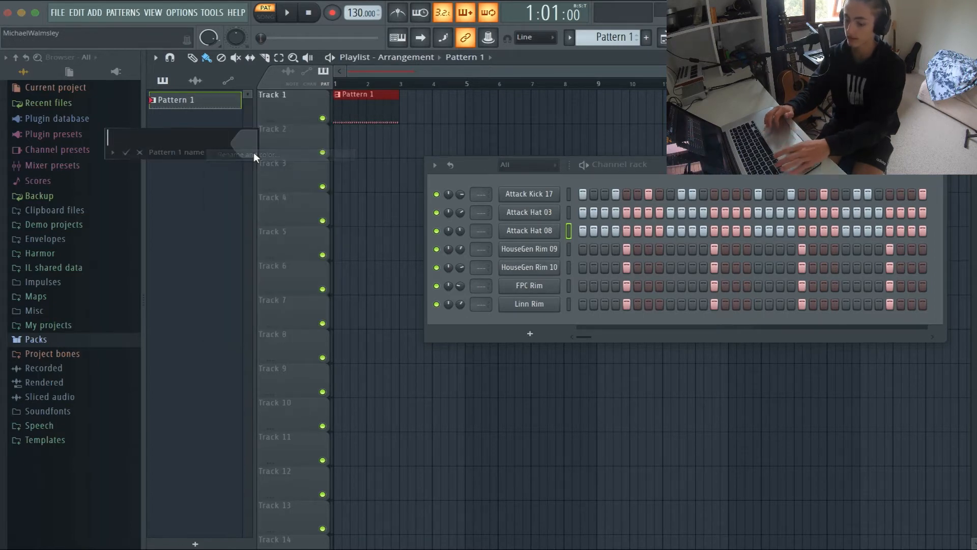
text(Full drums)
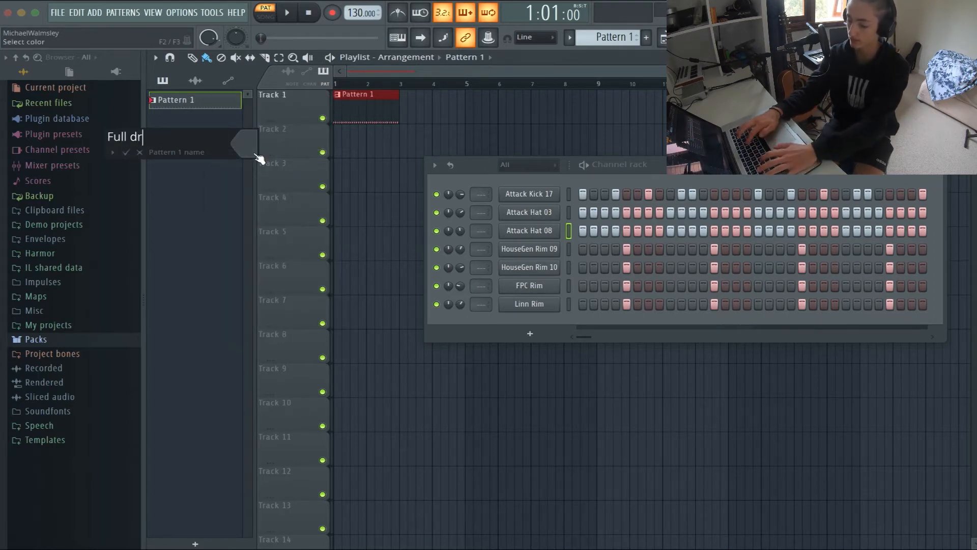
click(257, 158)
click(394, 248)
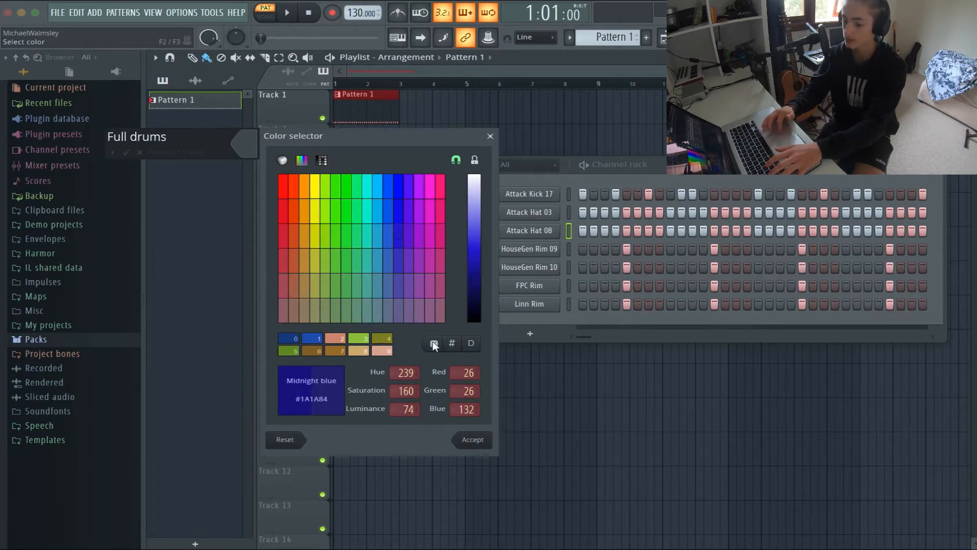
click(477, 441)
click(125, 153)
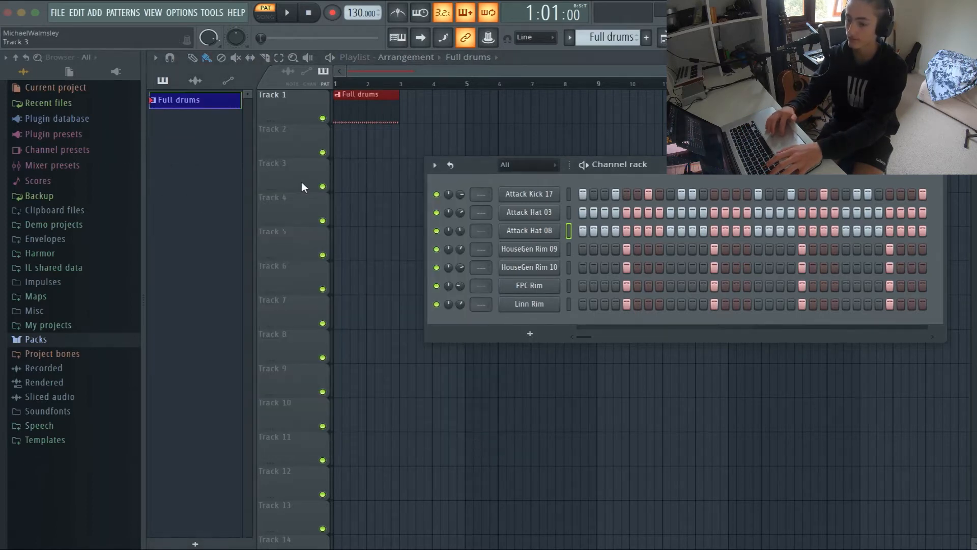
Hide the channel rack and add three more Full drums clips end to end on Track 1, filling eight bars
key(F6)
click(430, 110)
click(481, 111)
click(552, 109)
Select the first eight bars as the loop range and play the arrangement in song mode
drag(618, 85, 301, 106)
click(424, 167)
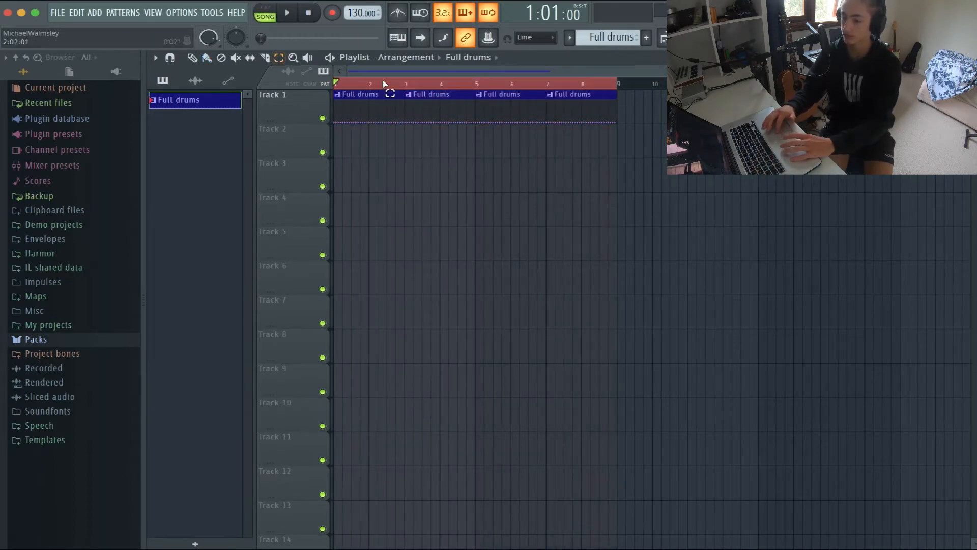
key(space)
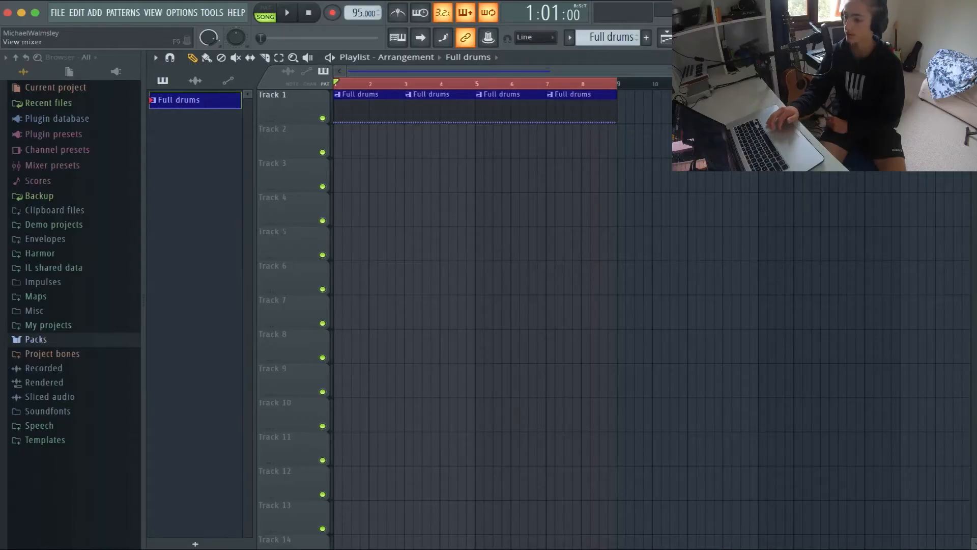
Set mixer Insert 2's audio input to mono Input 2 and its output to Output 1 - Output 2
click(735, 37)
click(268, 348)
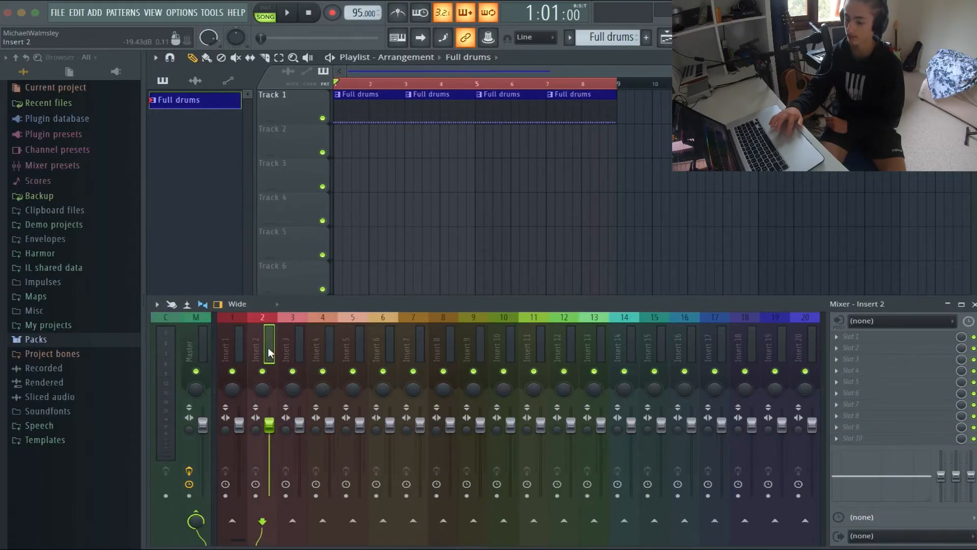
click(875, 324)
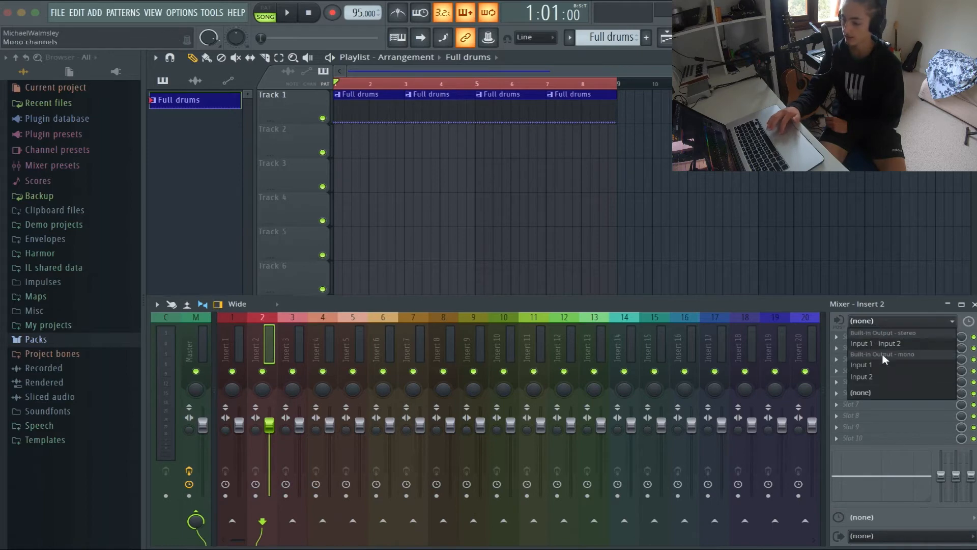
click(888, 377)
click(866, 535)
click(872, 525)
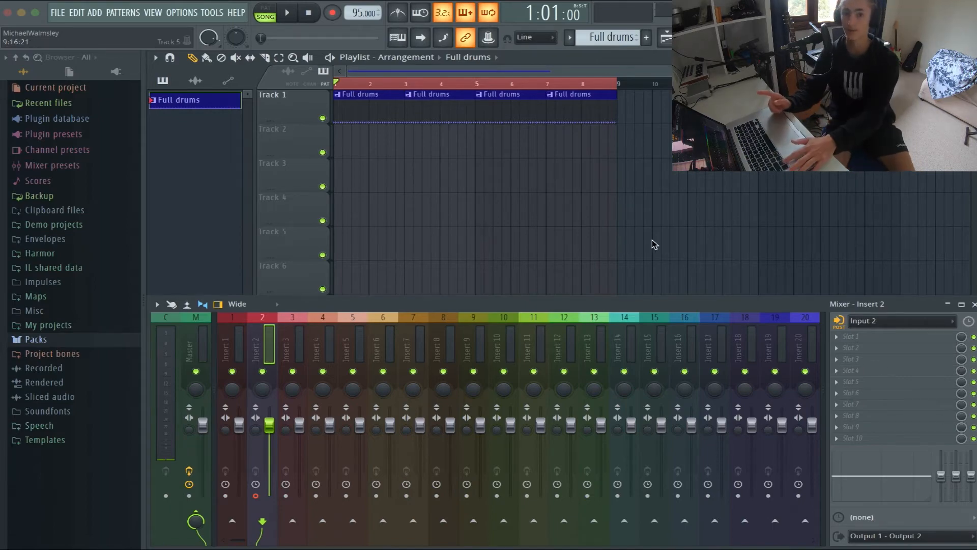
Switch to macOS System Preferences and select the Steinberg UR12 as the sound input device
key(super+h)
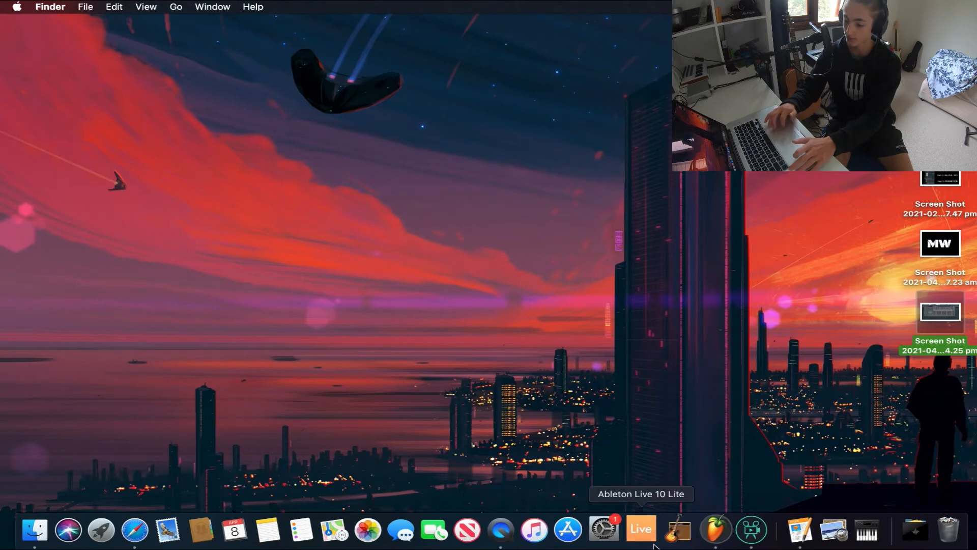
click(604, 530)
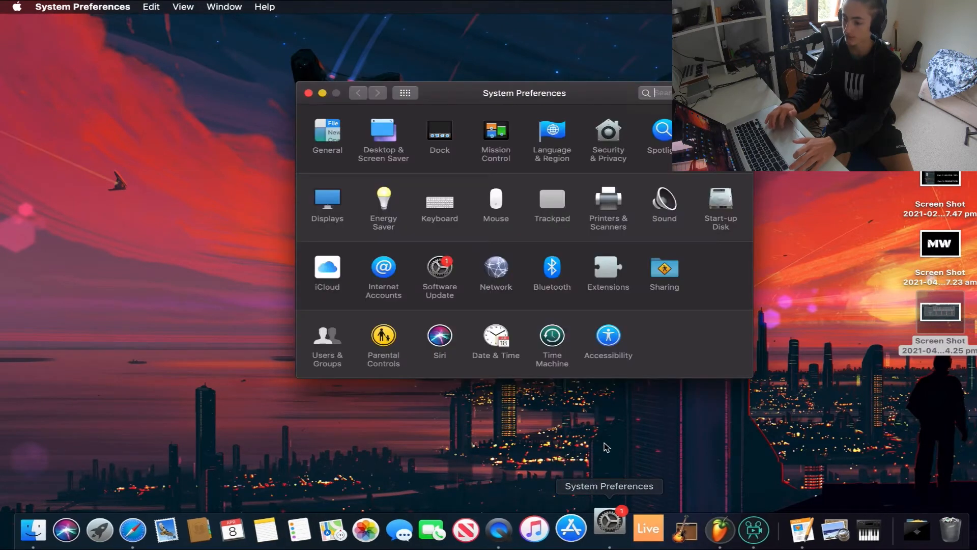
click(664, 201)
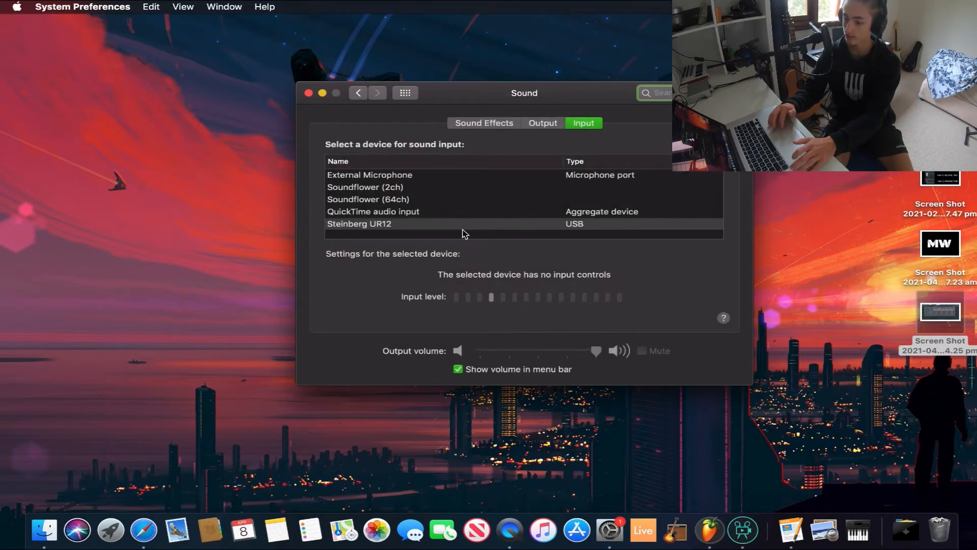
click(415, 224)
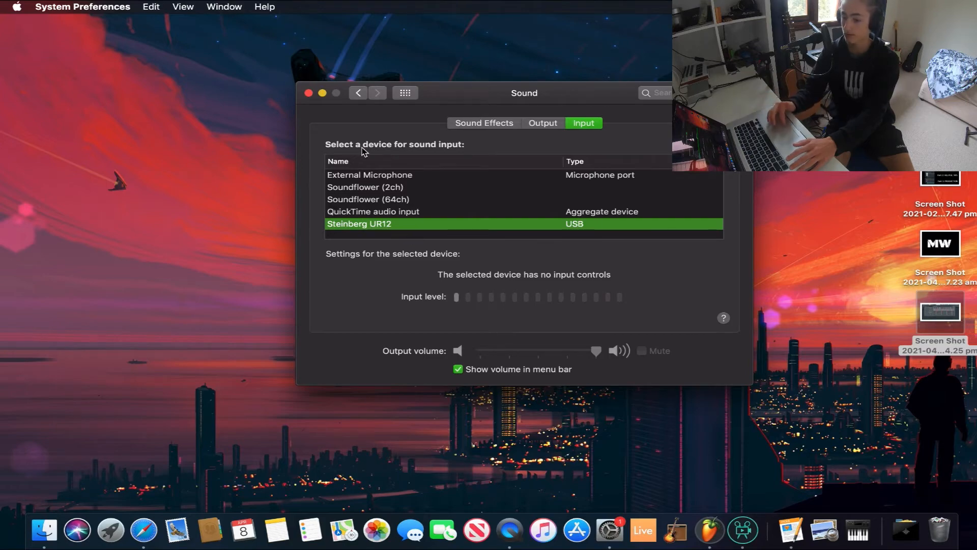
click(309, 93)
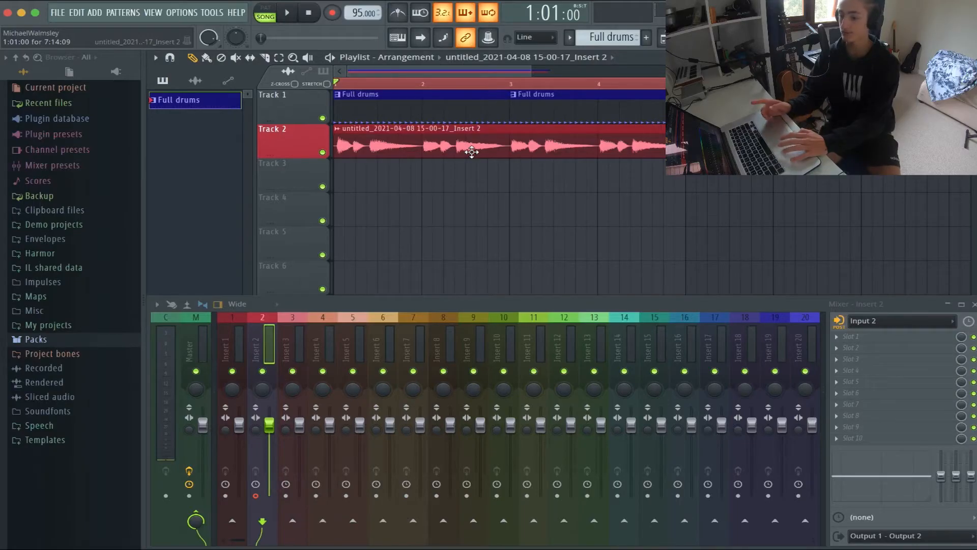
Review the audio device and buffer length settings in FL Studio, and play back the recorded Track 2 take with the drums
click(182, 12)
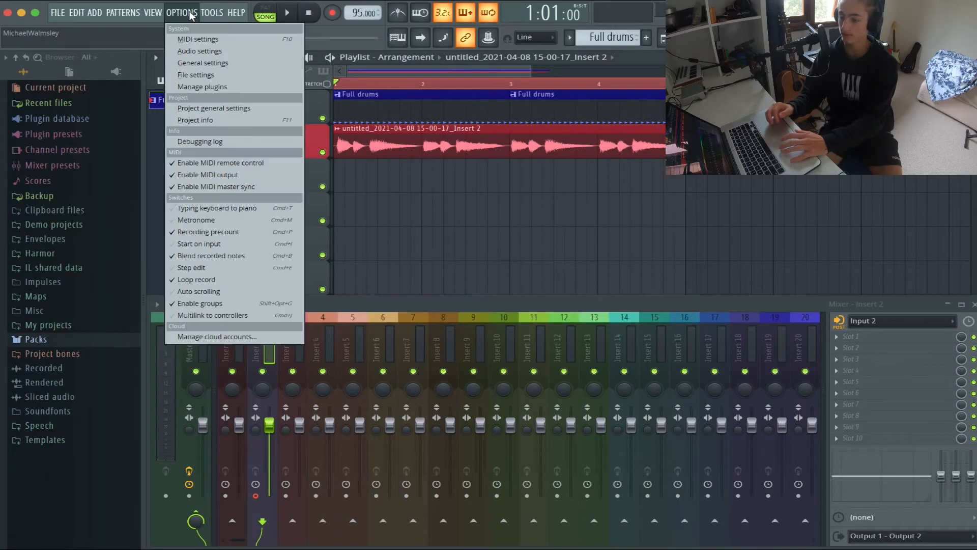
click(199, 51)
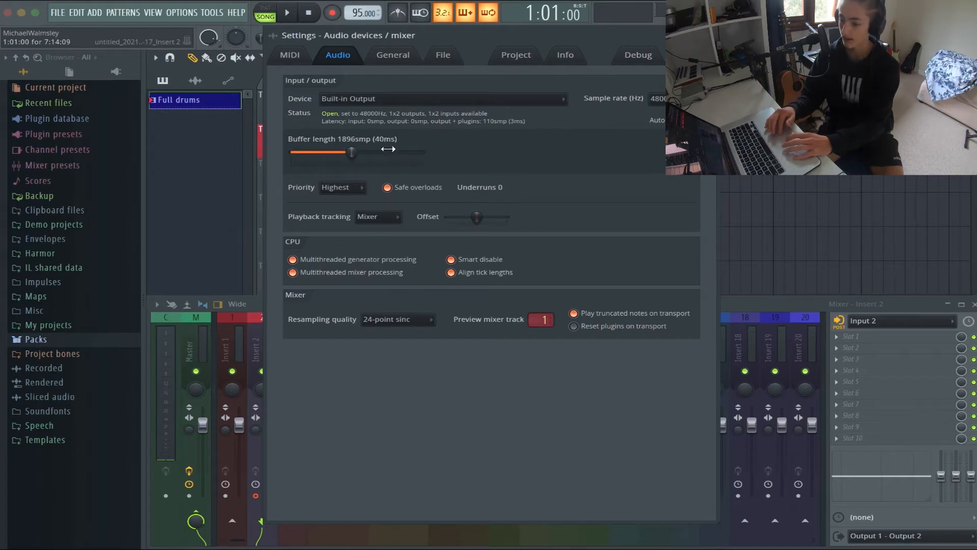
key(Escape)
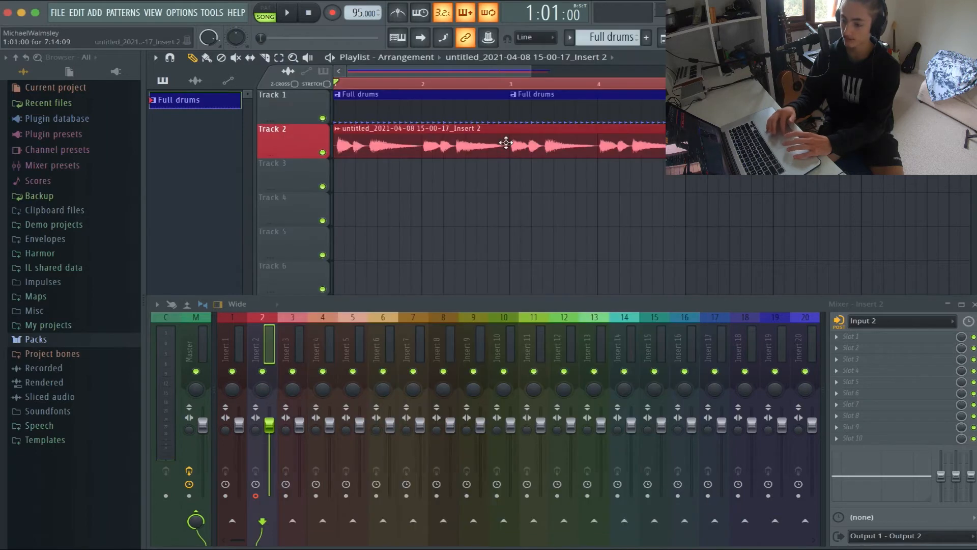
key(space)
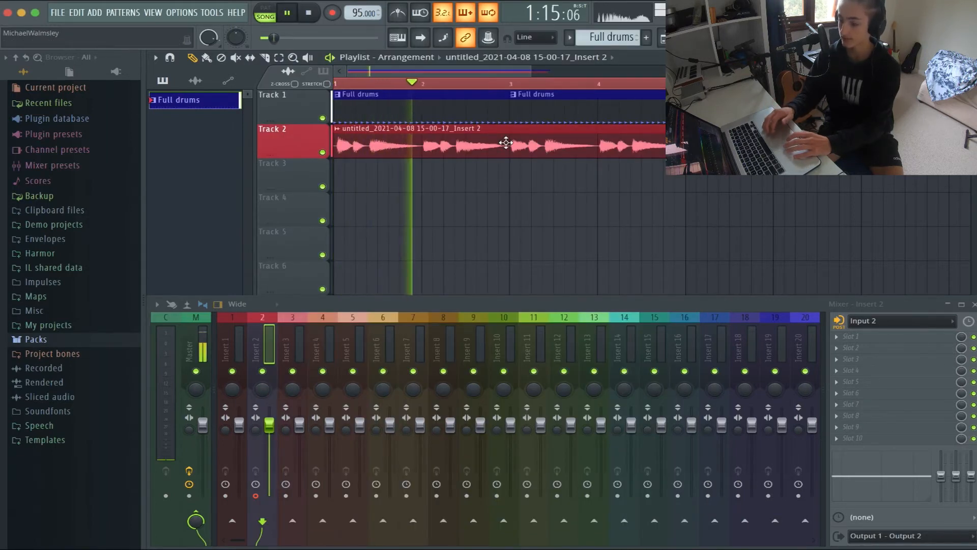
Shift the recorded Track 2 take so its first note starts exactly on bar 1, and check the timing by playing it back
key(space)
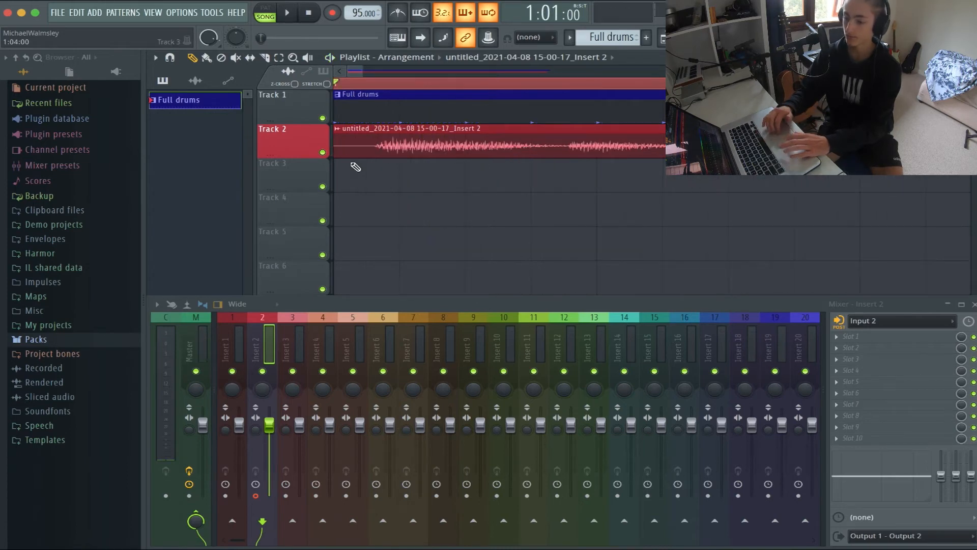
drag(377, 124, 258, 128)
key(d)
click(355, 151)
scroll(353, 152, down, 3)
key(p)
key(space)
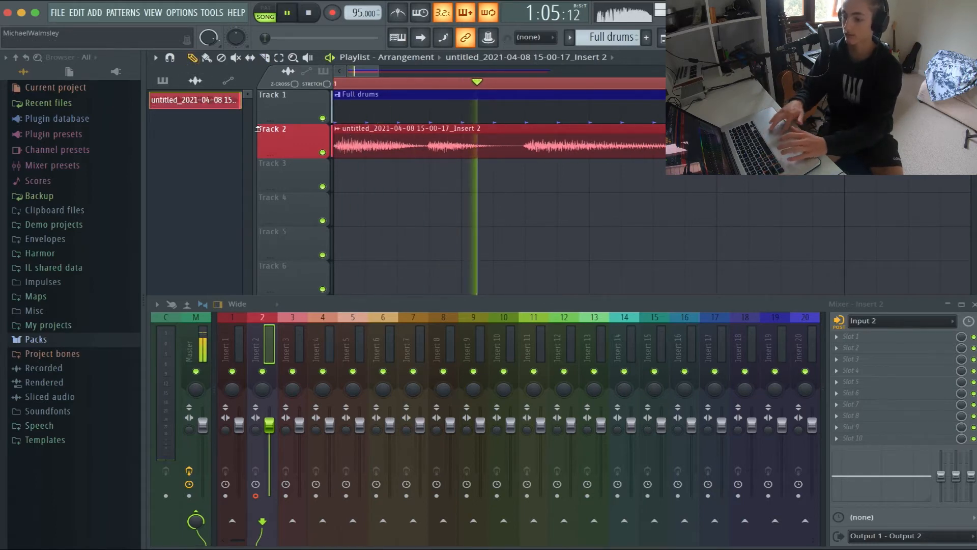
scroll(486, 220, up, 2)
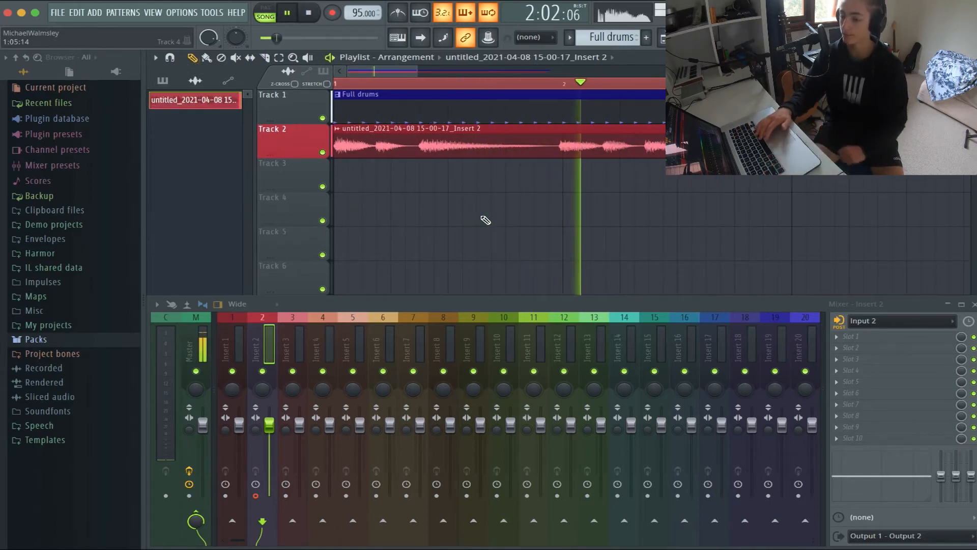
key(space)
Cut the Track 2 take into a two-bar loop, repeat it across the first eight bars, and play it back with the drums
scroll(496, 189, down, 2)
scroll(497, 188, right, 3)
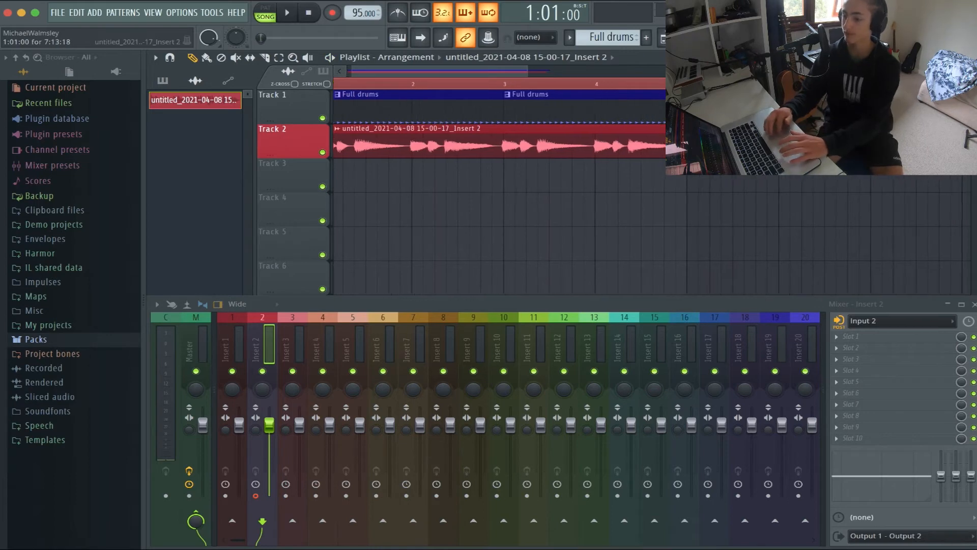
click(636, 85)
key(space)
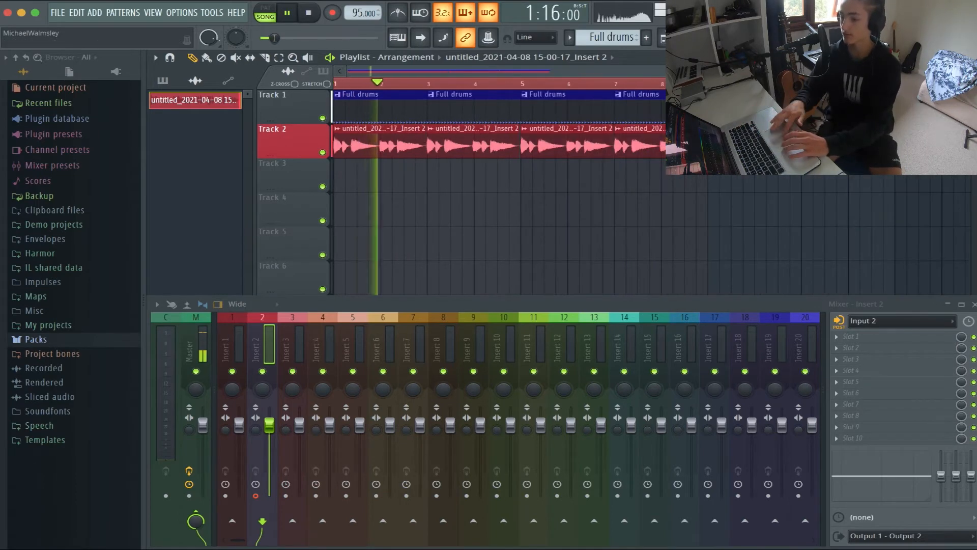
key(space)
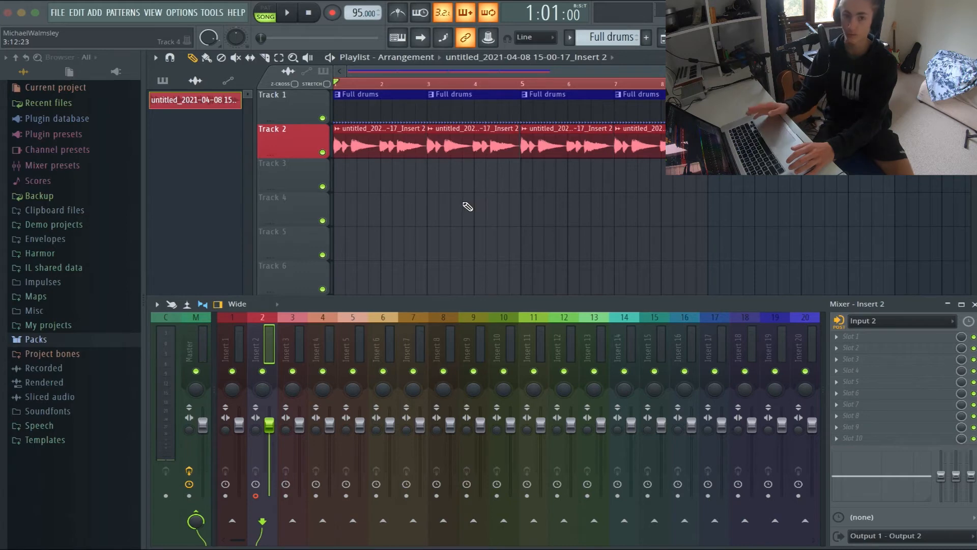
Add the Ibanez bass from the Packs' Instruments > Bass folder to the channel rack as a new channel
click(107, 339)
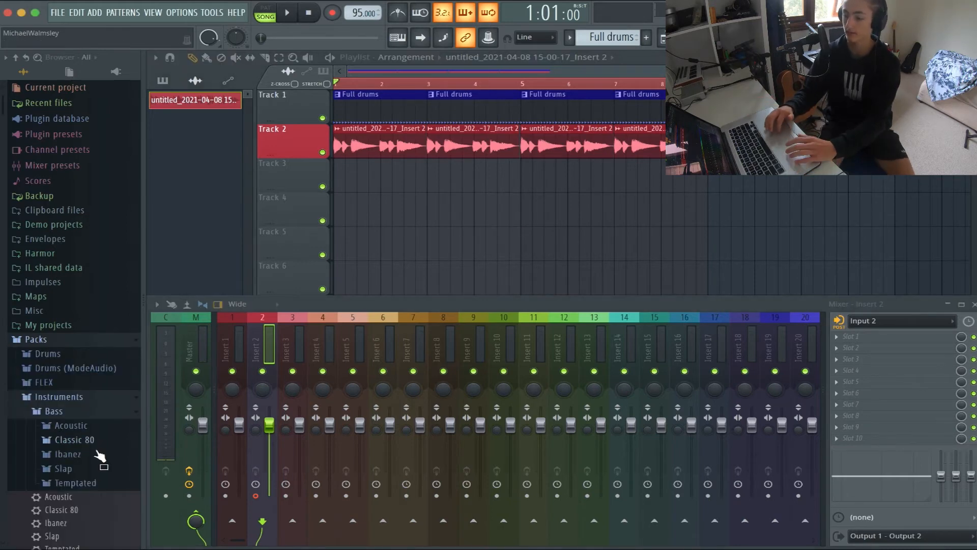
scroll(94, 466, down, 2)
click(71, 459)
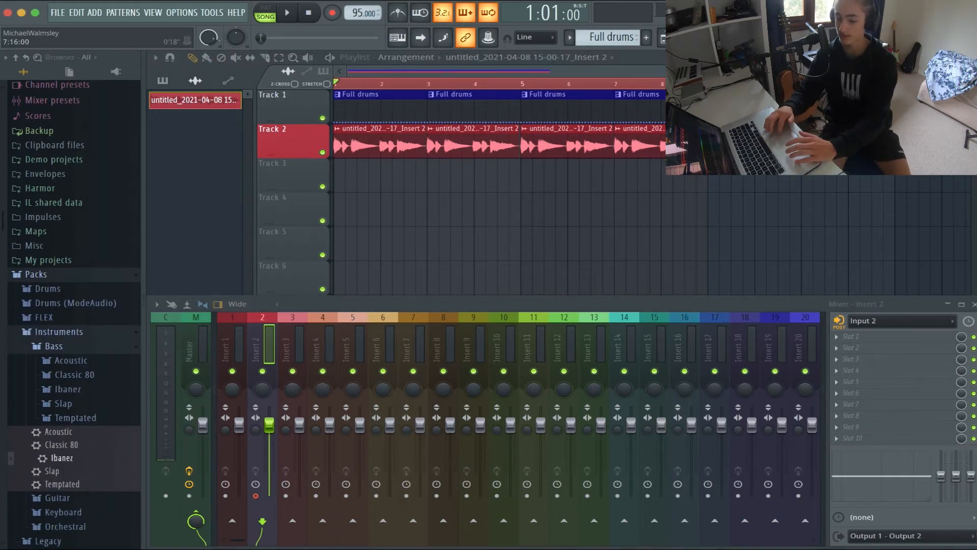
key(F6)
drag(93, 461, 608, 294)
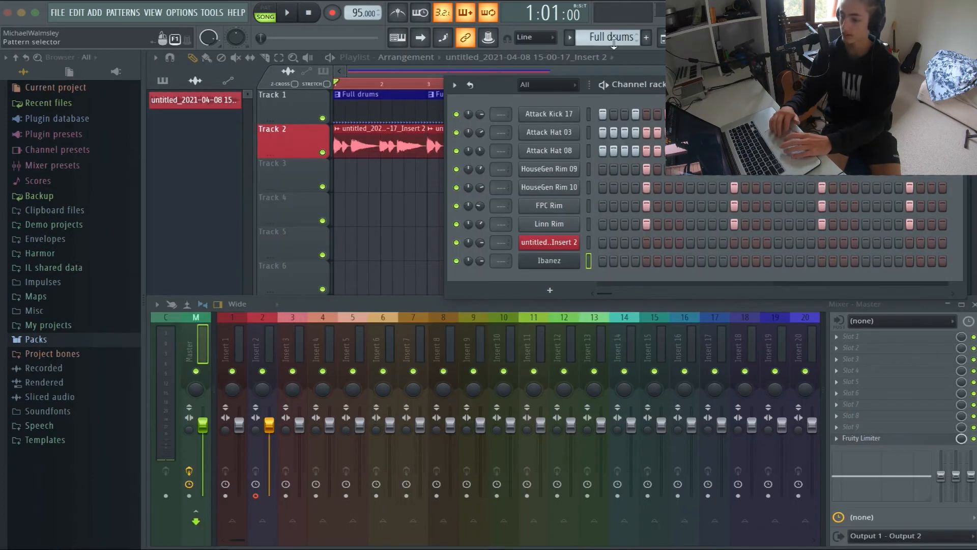
Create a new pattern named Bass and colour it green
key(F4)
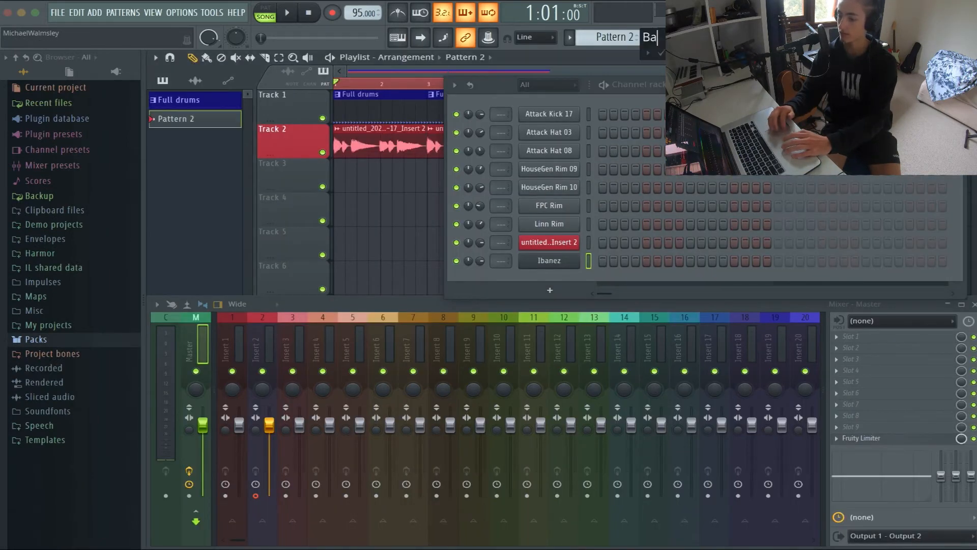
click(692, 53)
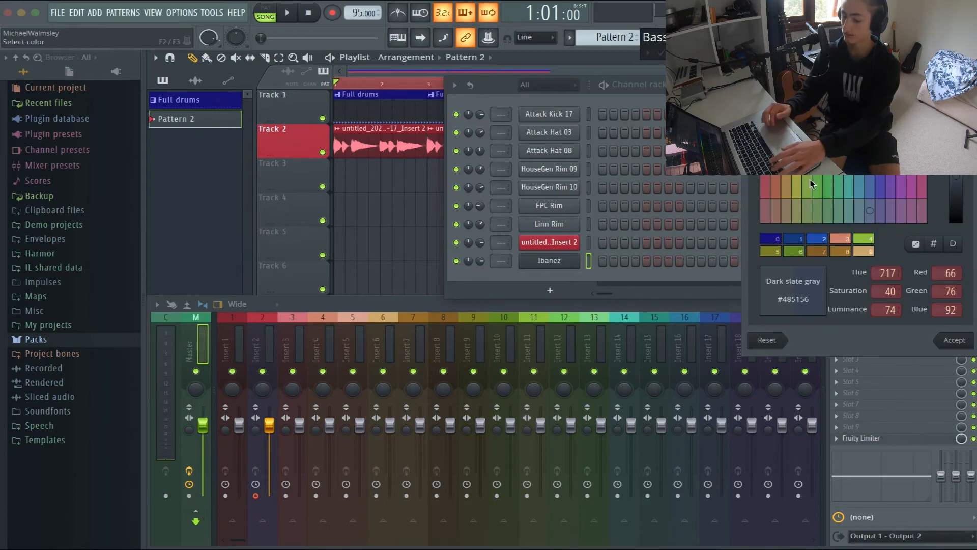
click(839, 187)
click(950, 340)
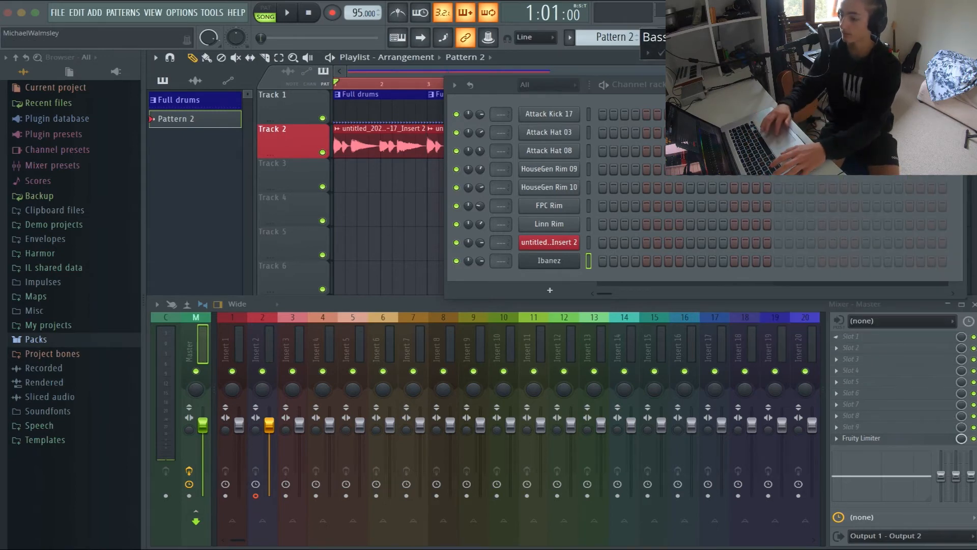
click(662, 53)
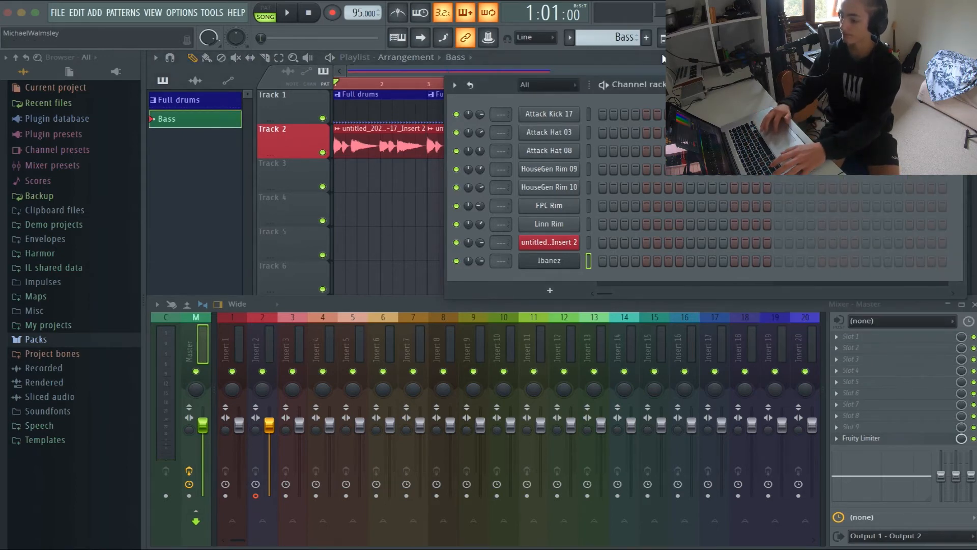
Open the piano roll for the Ibanez channel and place an A4 note at the start of bar 1
right_click(566, 263)
click(648, 255)
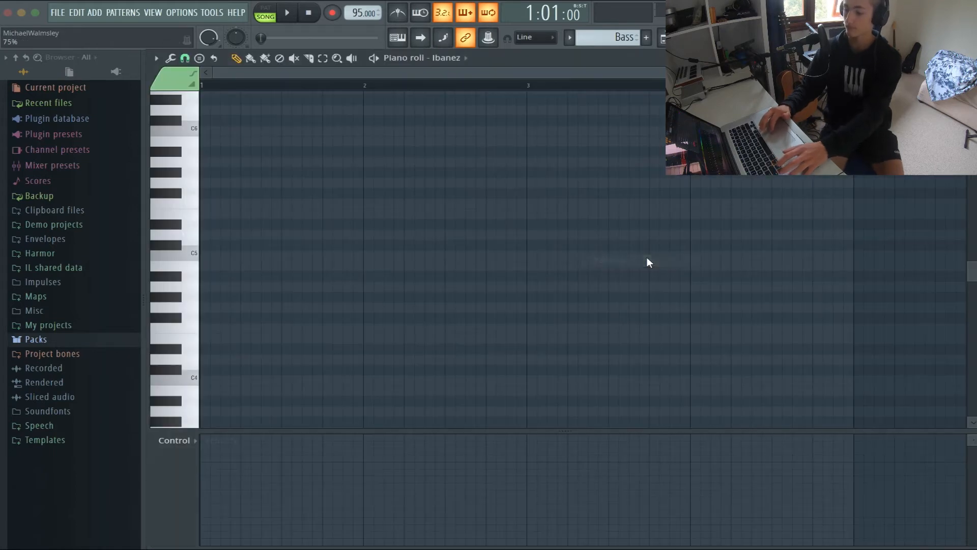
scroll(340, 280, up, 2)
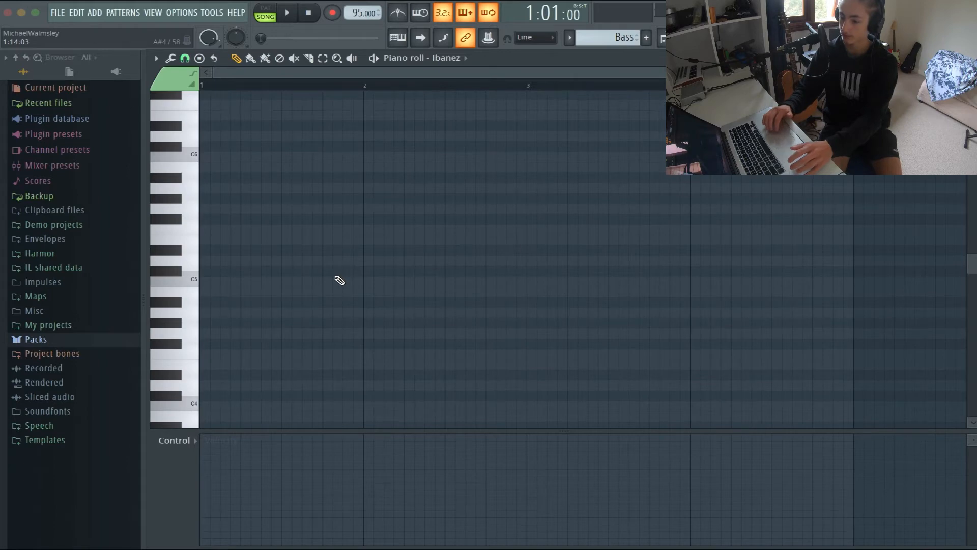
scroll(340, 281, down, 2)
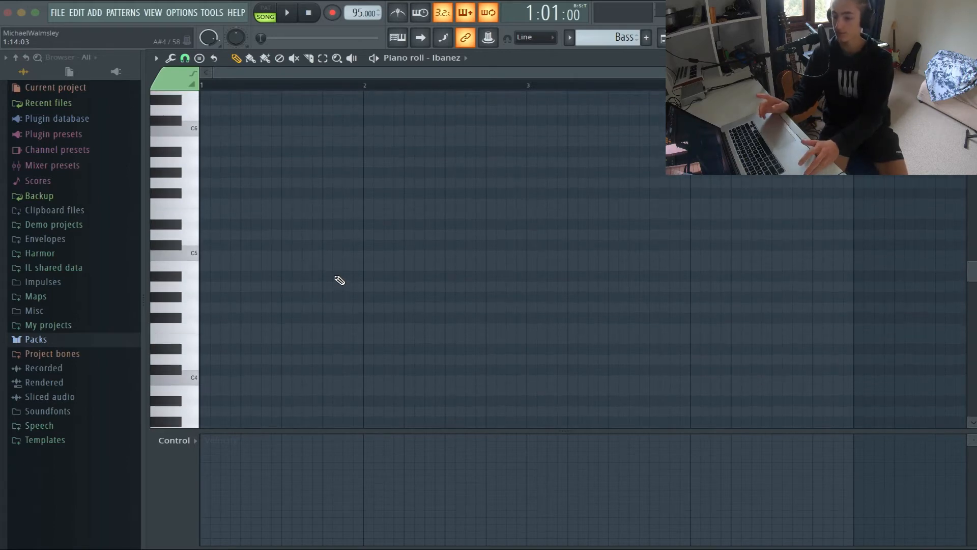
click(204, 288)
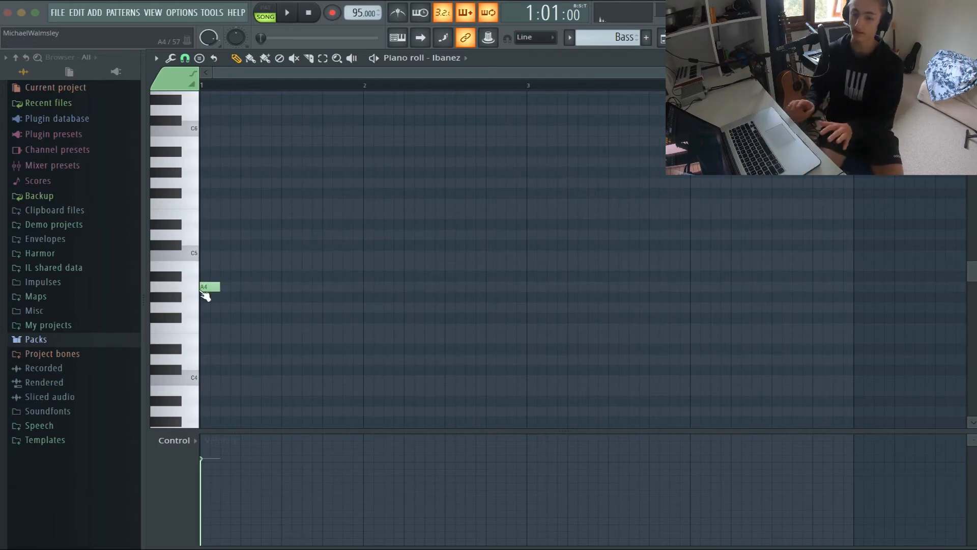
Set the piano roll snap to Line and move the first bass note down an octave to A3
click(185, 58)
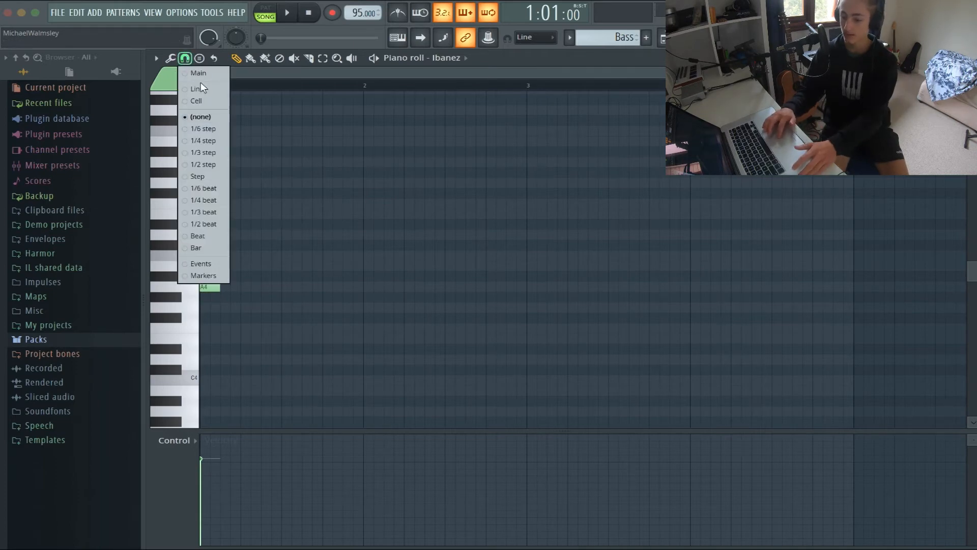
click(199, 88)
scroll(240, 181, down, 3)
drag(208, 209, 207, 334)
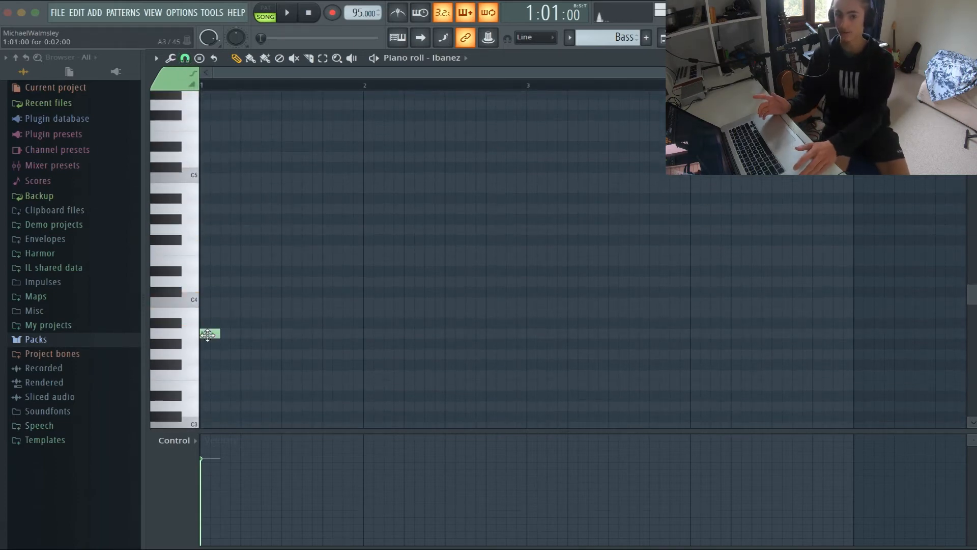
double_click(207, 334)
click(579, 197)
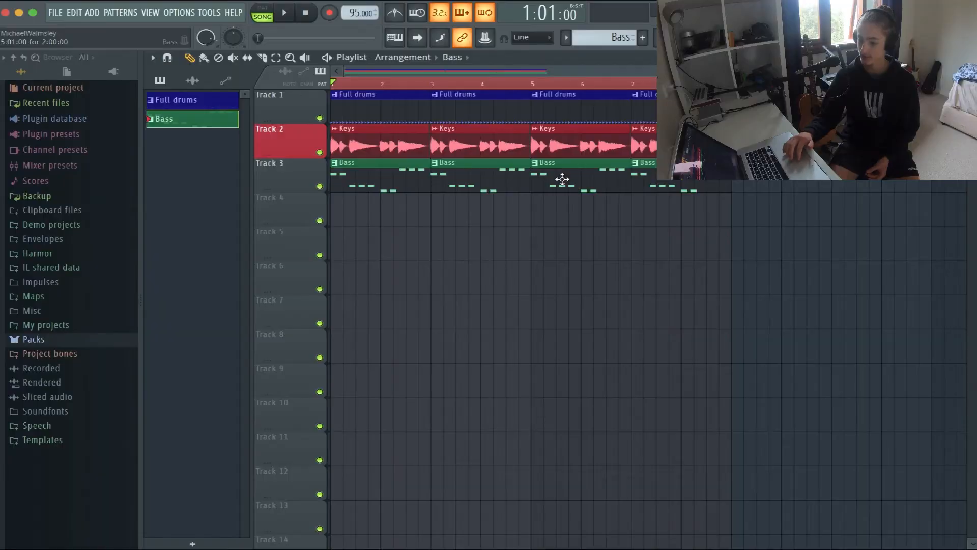
Close the piano roll and play back the arrangement with the drums, keys and bass together
double_click(562, 179)
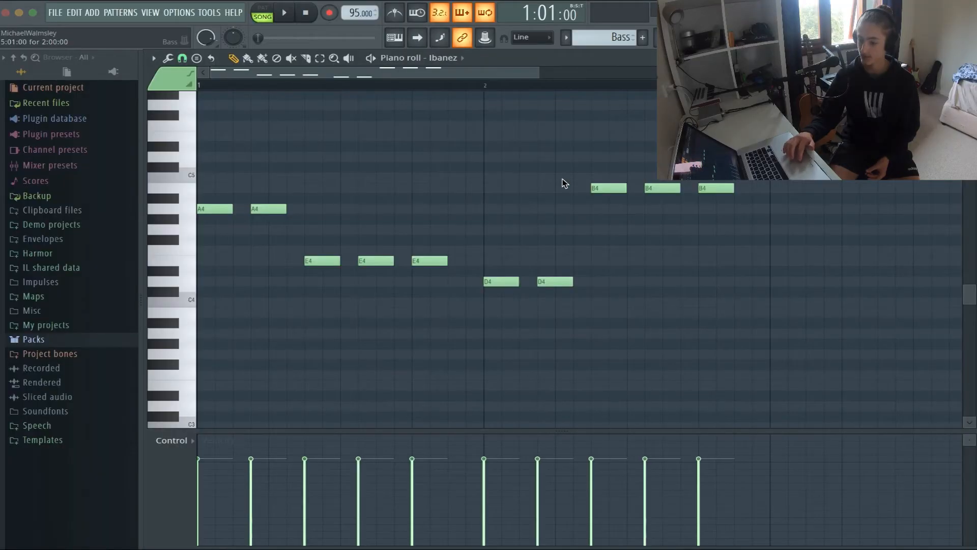
key(Escape)
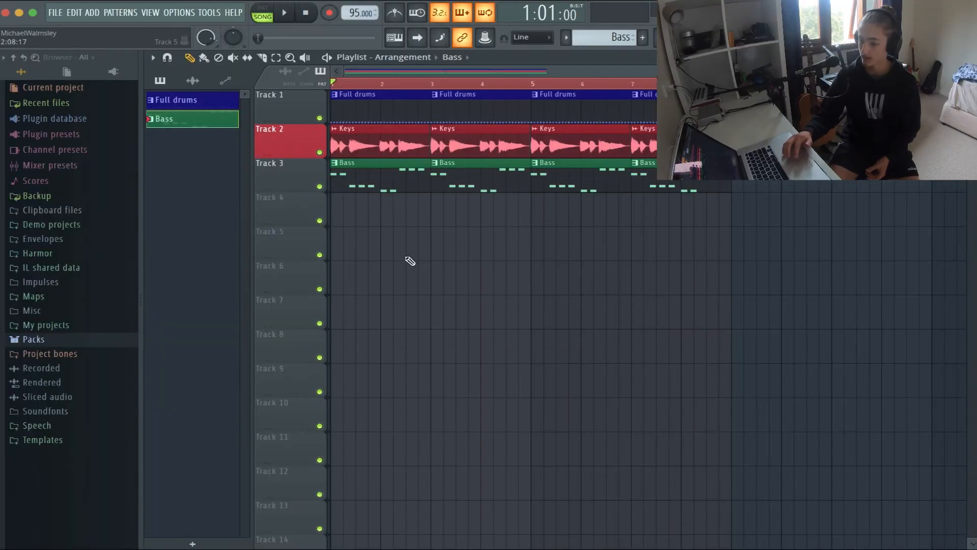
key(space)
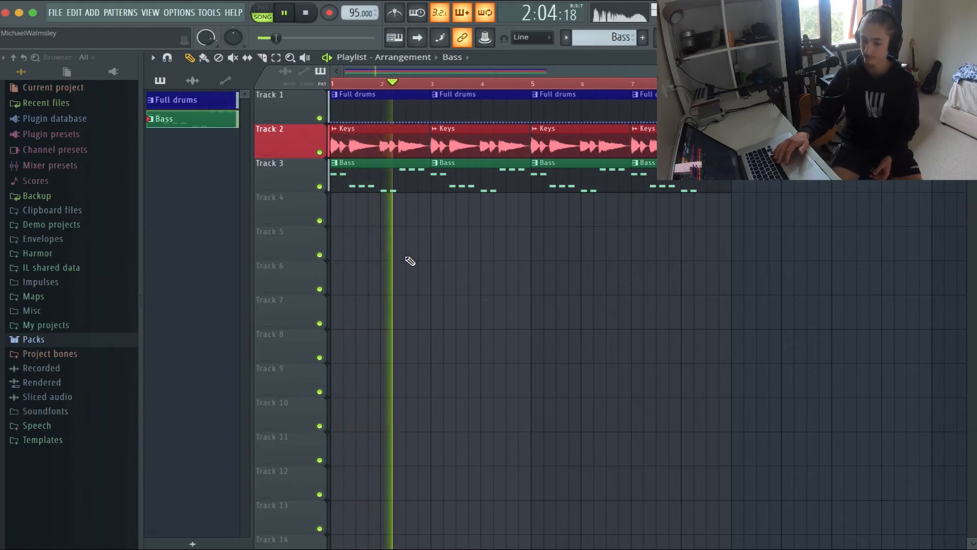
key(space)
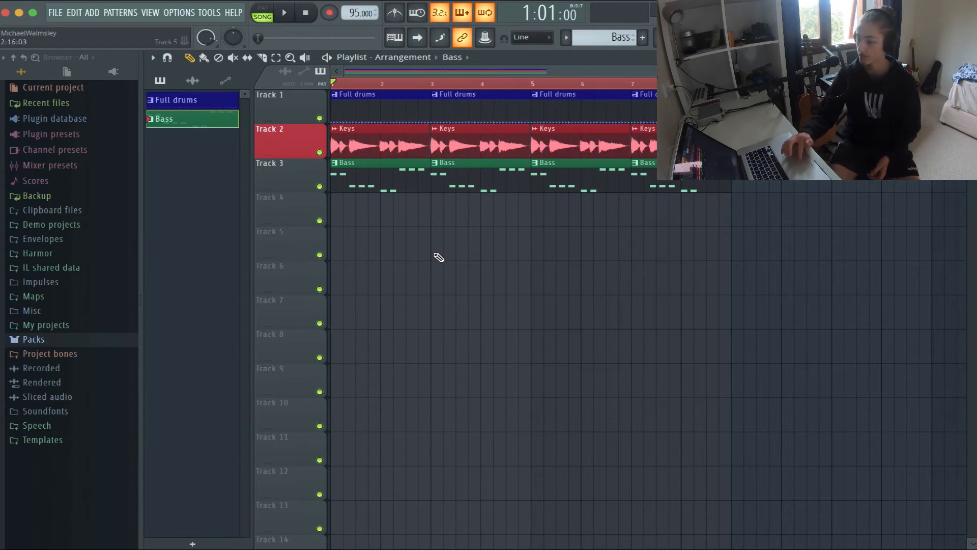
Route the Ibanez channel to mixer track 4
key(F9)
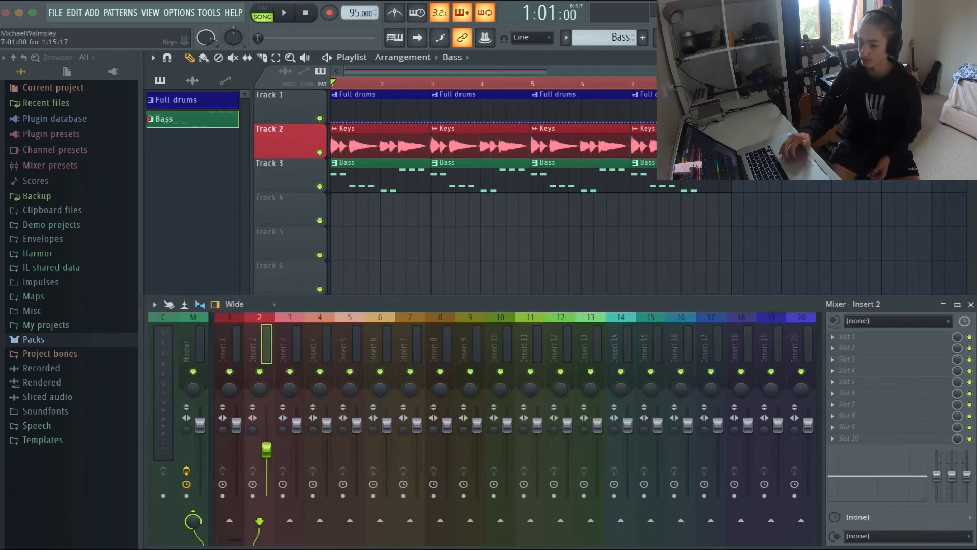
key(F6)
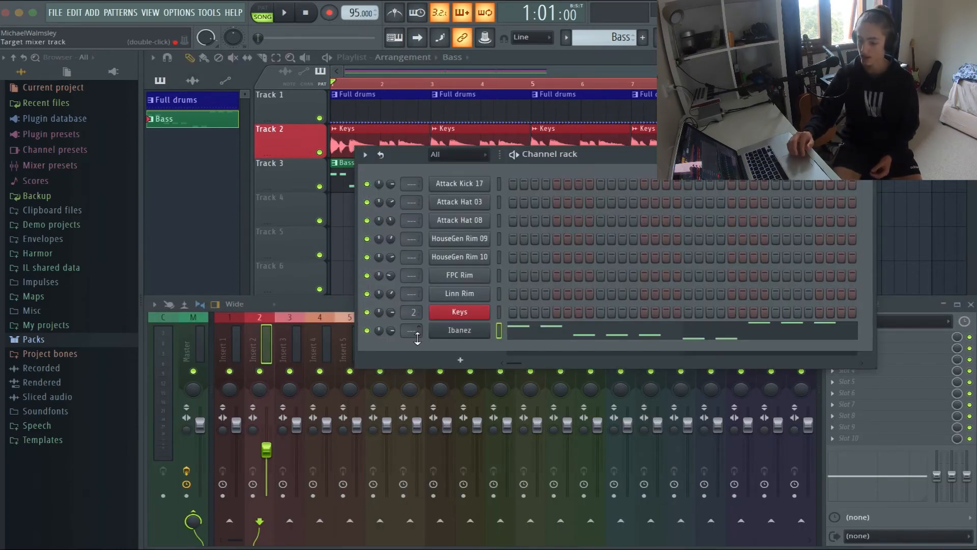
drag(418, 331, 418, 317)
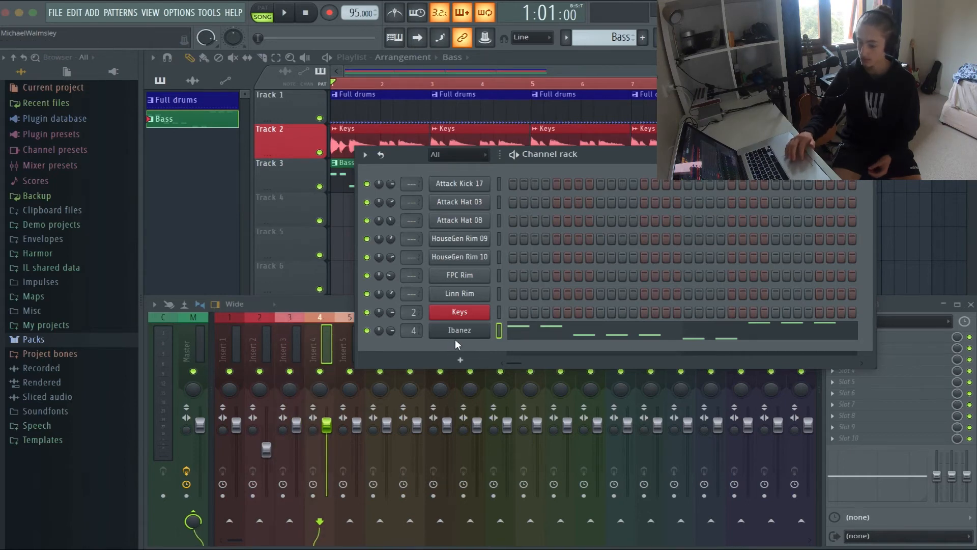
key(F6)
Load Fruity Parametric EQ 4 in the first effect slot of Insert 4, close the mixer and move the EQ window below the playlist clips
click(847, 337)
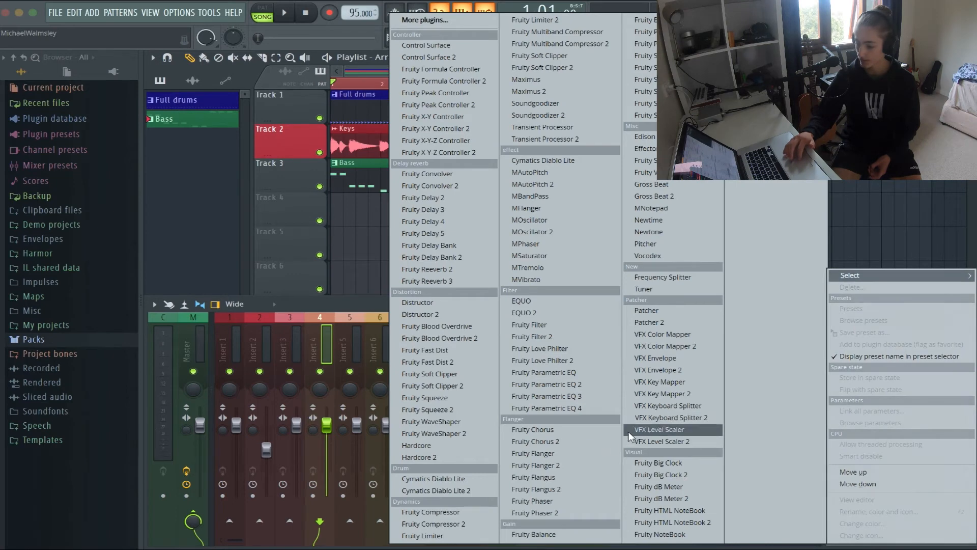
click(561, 402)
drag(570, 66, 597, 75)
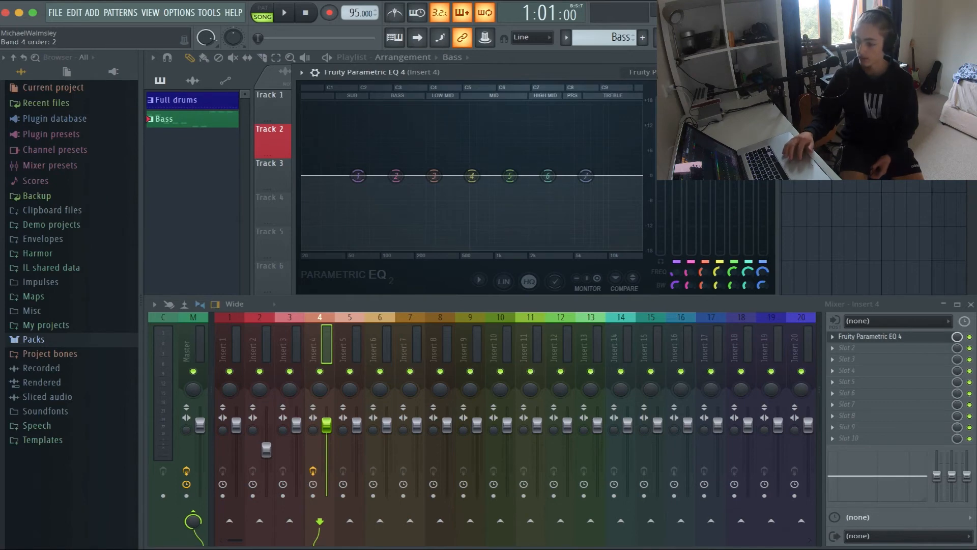
drag(597, 75, 607, 84)
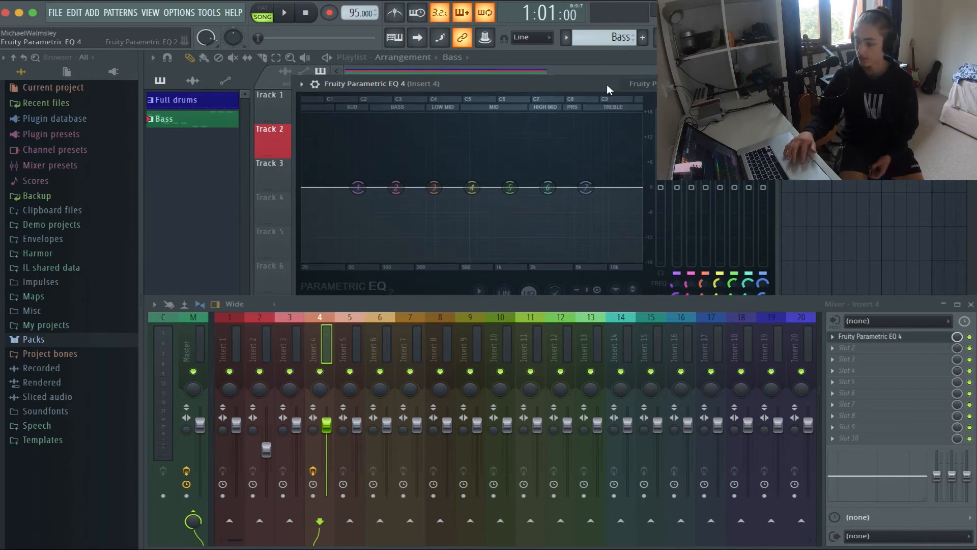
click(971, 304)
drag(578, 92, 657, 218)
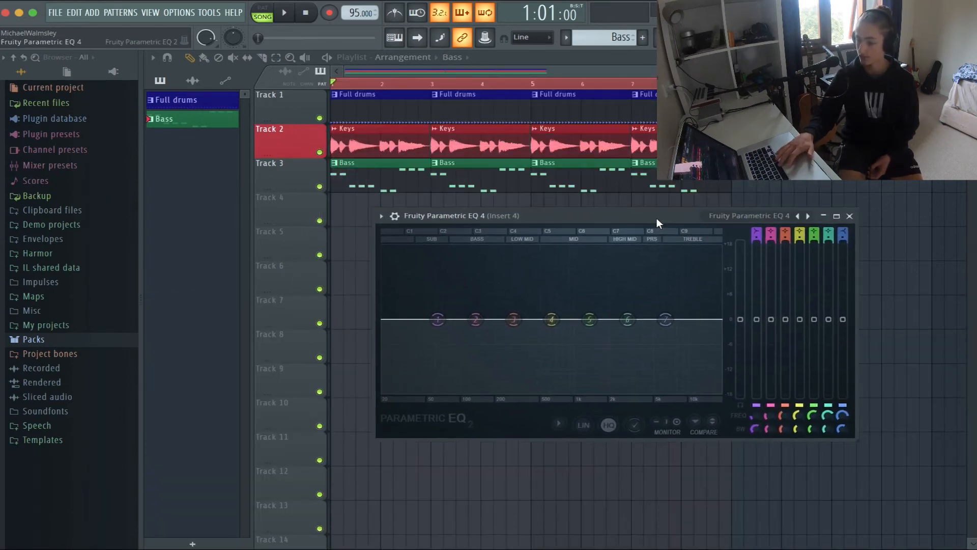
Play the arrangement briefly and examine the bass frequencies in the Insert 4 parametric EQ
key(space)
key(space)
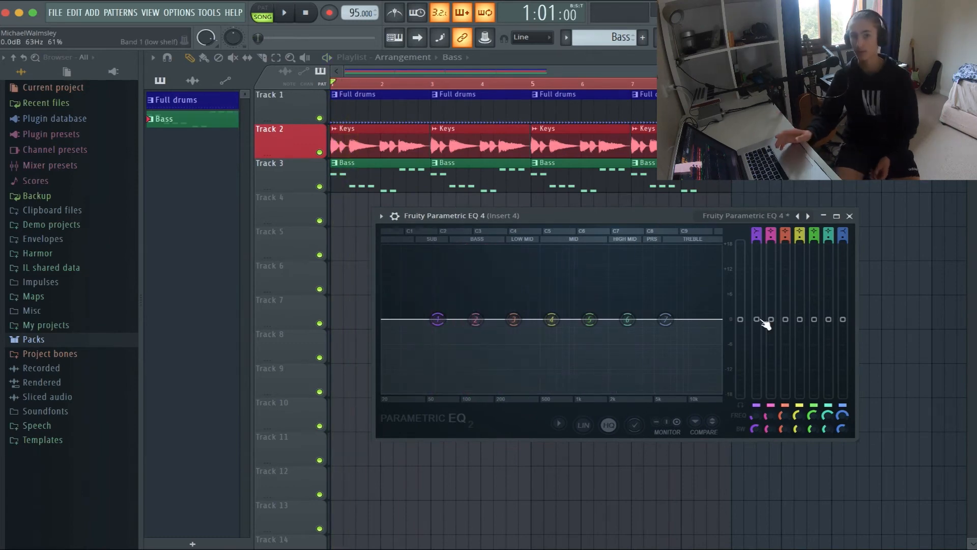
click(759, 320)
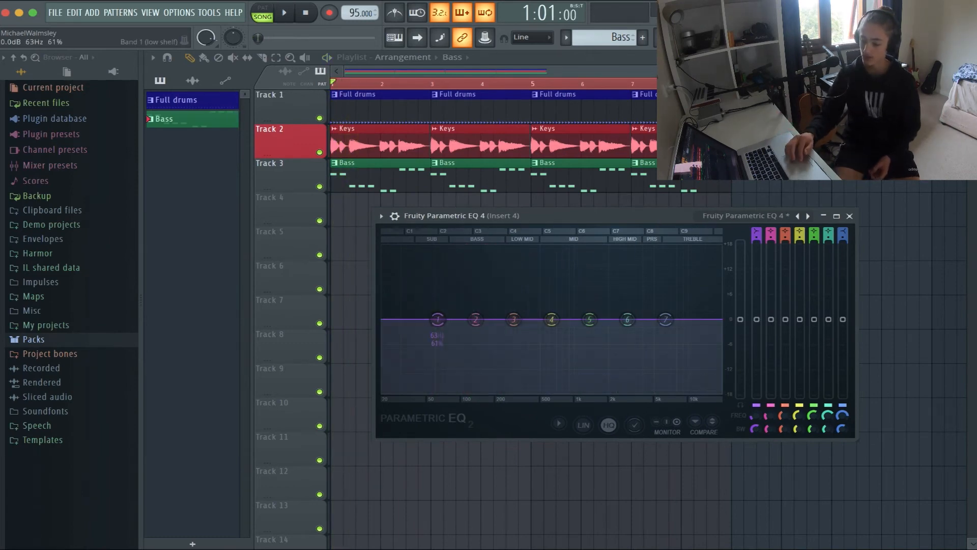
mouse_move(757, 319)
mouse_down()
mouse_move(757, 331)
mouse_move(757, 299)
mouse_move(757, 319)
mouse_up()
key(space)
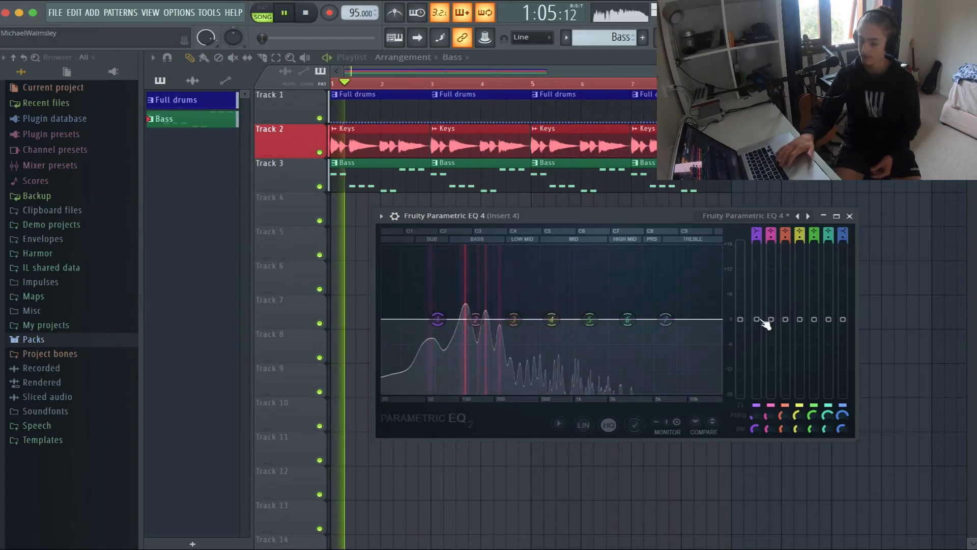
key(space)
Boost the Insert 4 EQ's band 2 to about 5.8 dB, cut band 7 to about -13.8 dB and play the soloed bass
click(476, 320)
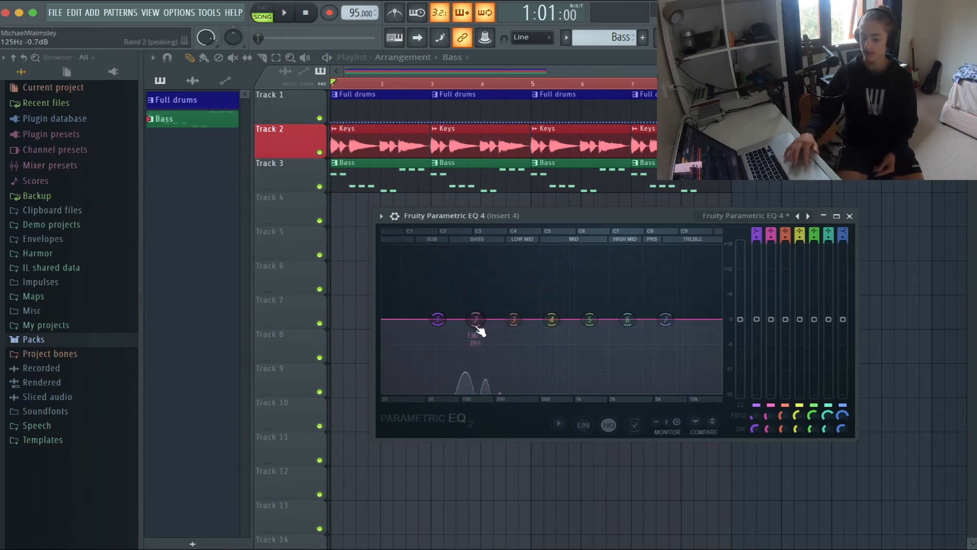
drag(771, 319, 771, 285)
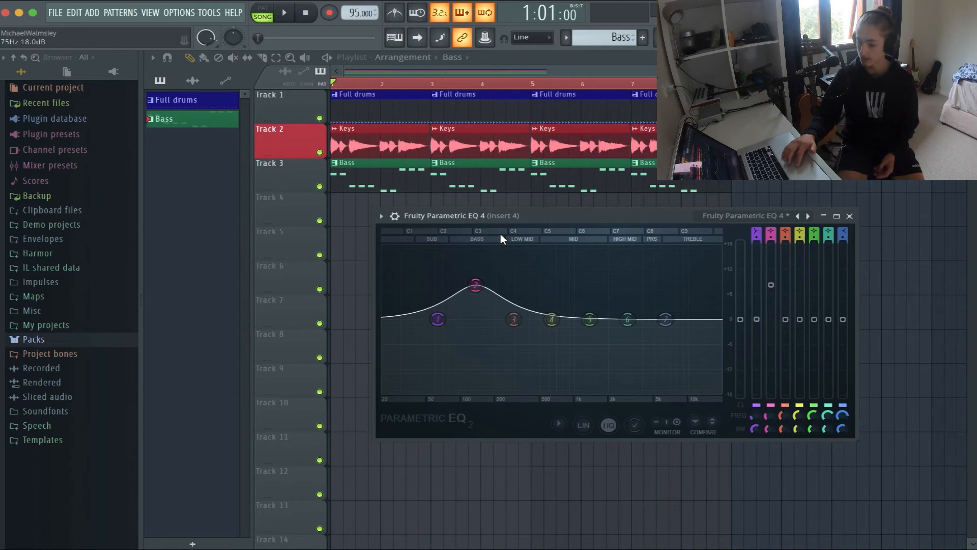
drag(771, 285, 774, 298)
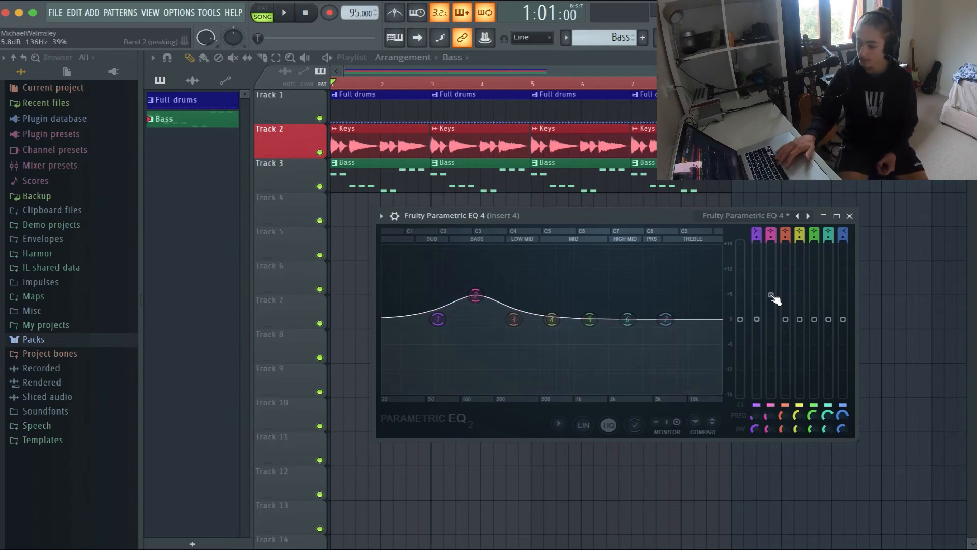
key(space)
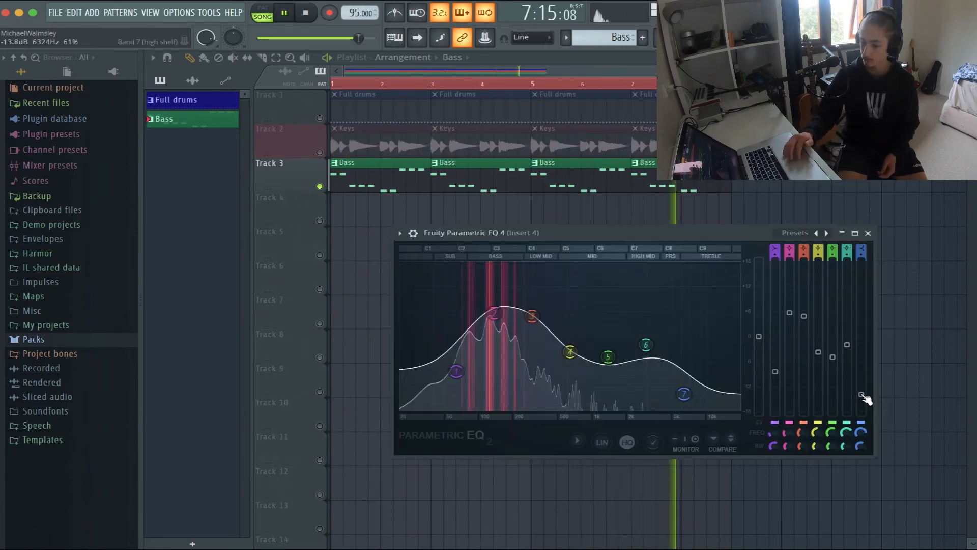
key(space)
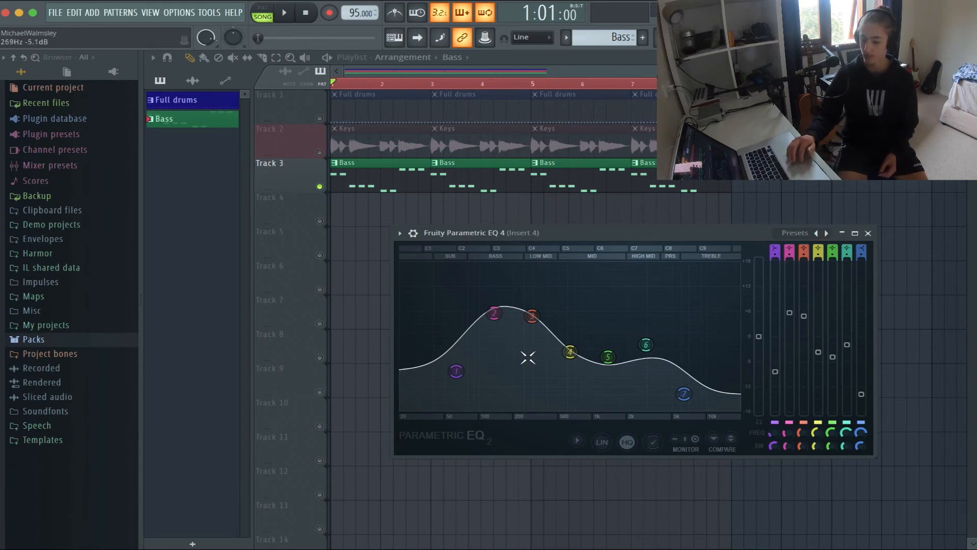
Load Fruity Parametric EQ 4 in Insert 5's first slot, step through its presets including Old Telephone, and close the mixer
key(F9)
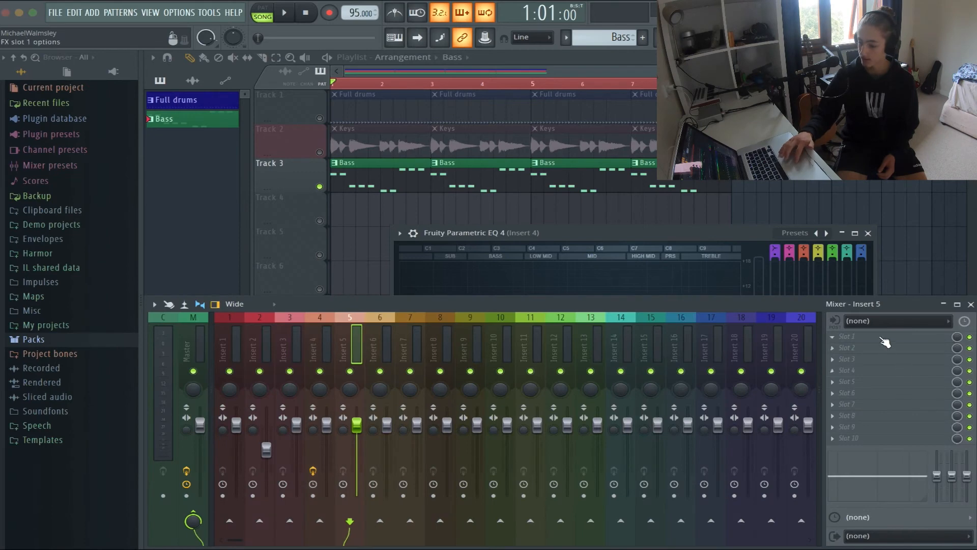
click(886, 343)
click(583, 408)
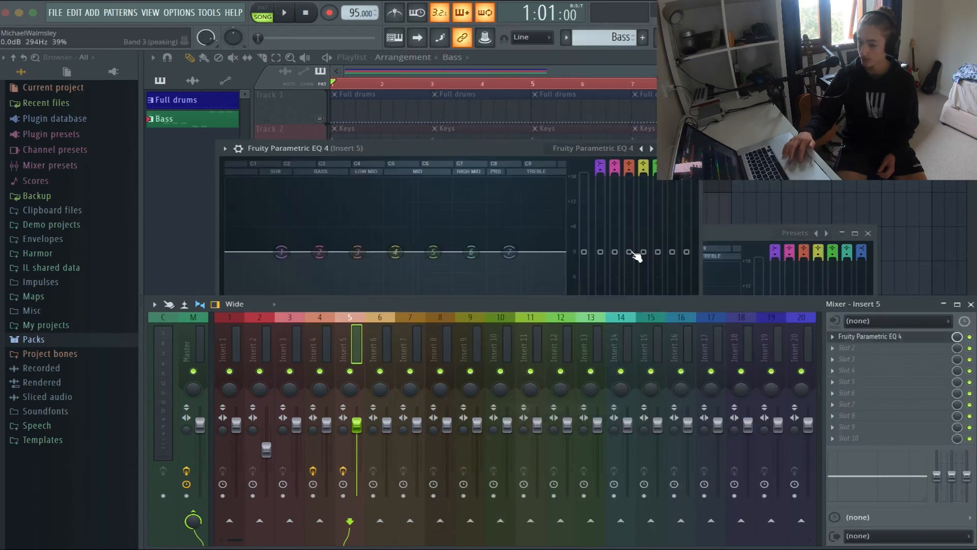
drag(529, 146, 530, 140)
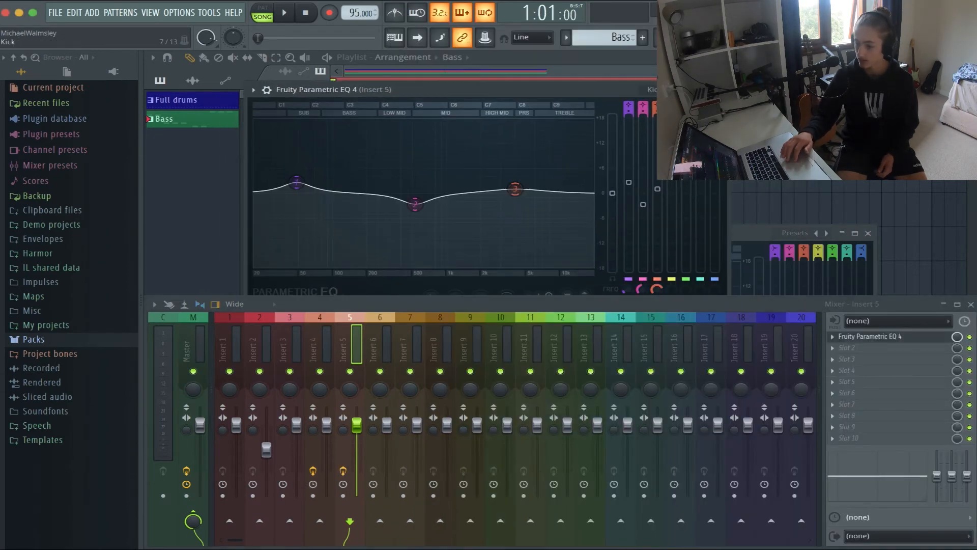
click(680, 90)
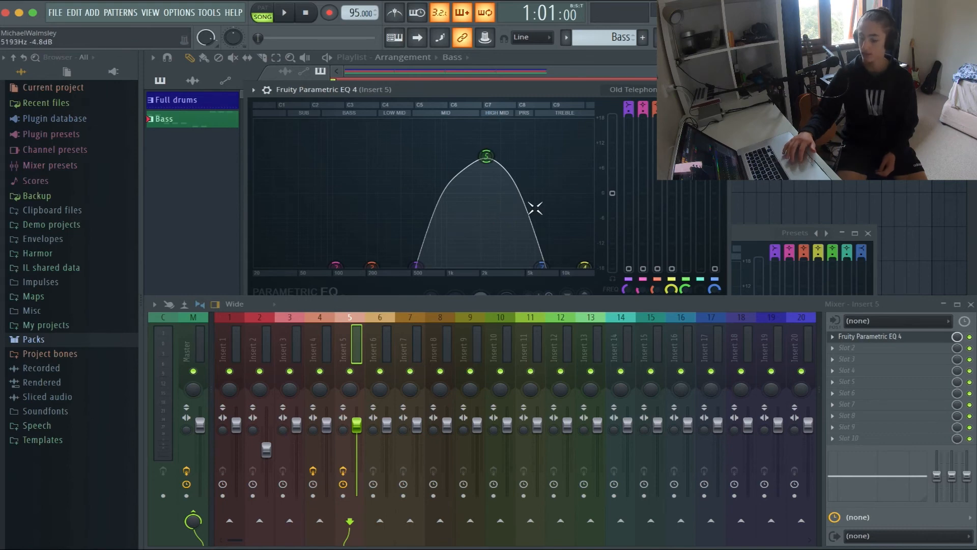
click(680, 90)
click(681, 89)
click(681, 90)
click(681, 90)
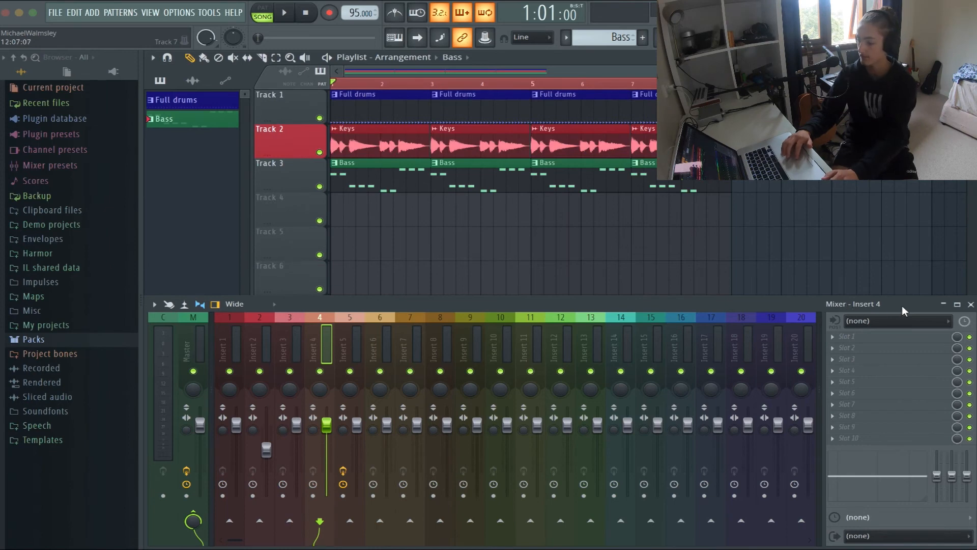
click(971, 304)
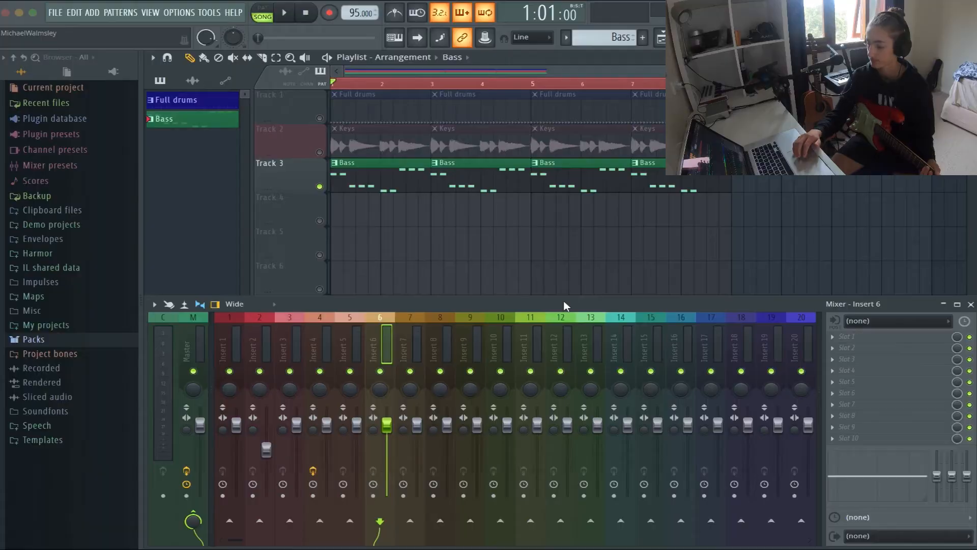
Set Insert 6's audio input to Input 2 and its output to Output 1 - Output 2
click(869, 324)
click(873, 376)
click(876, 538)
click(865, 520)
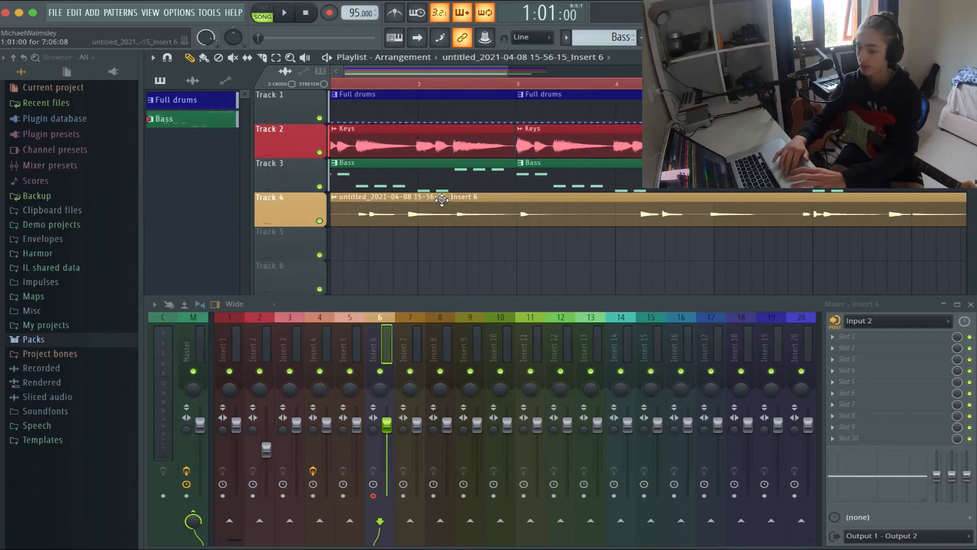
Trim the start of the recorded Insert 6 clip on Track 4 and mute the track
double_click(418, 212)
click(363, 213)
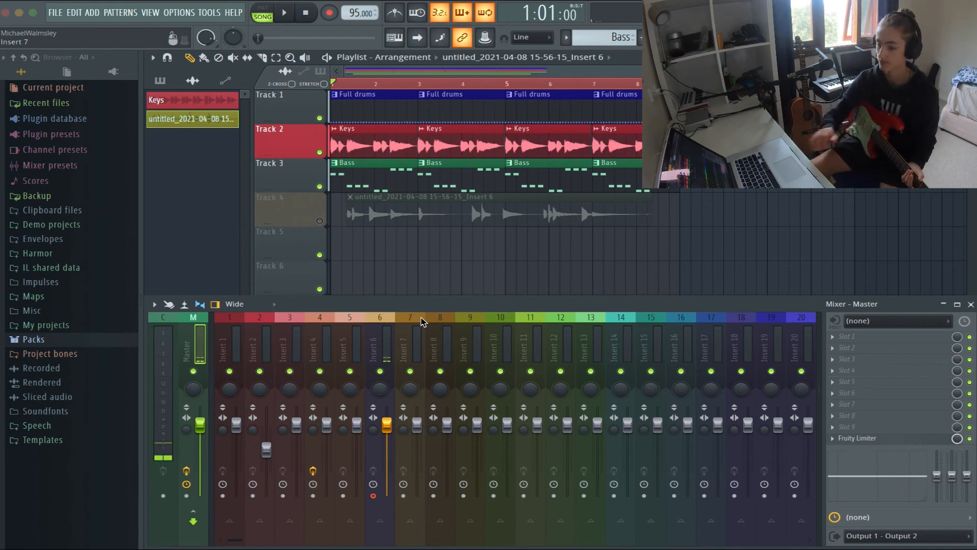
Select Insert 6 and set both its audio input and output to none
click(386, 346)
click(885, 540)
click(885, 539)
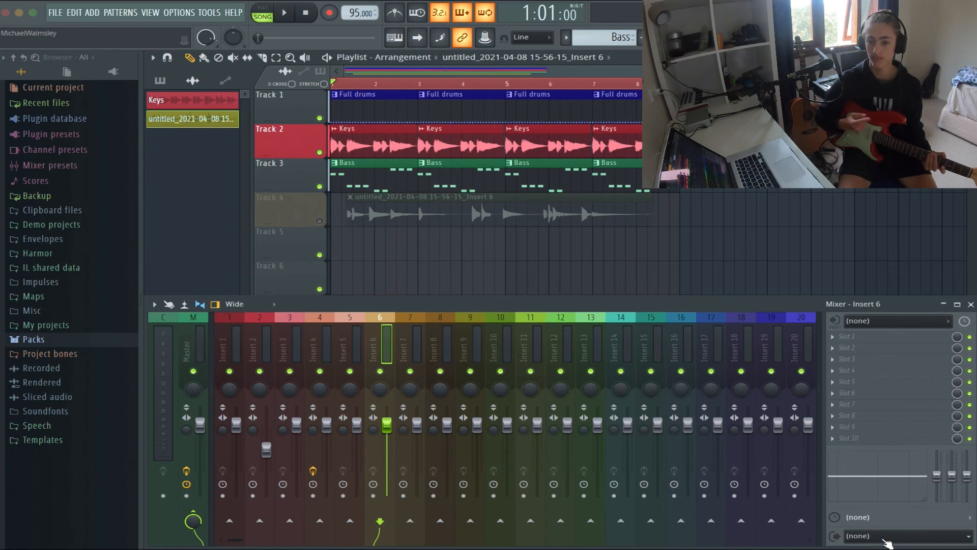